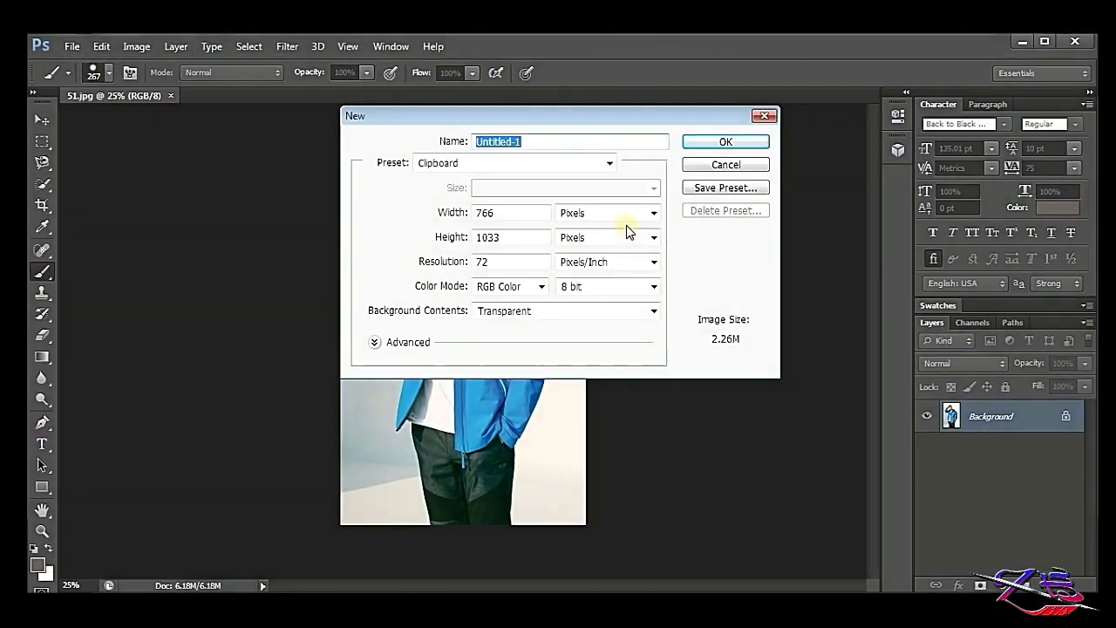
# - Create the new 8 × 10 inch, 300 ppi transparent document with width measured in inches
pyautogui.click(611, 213)
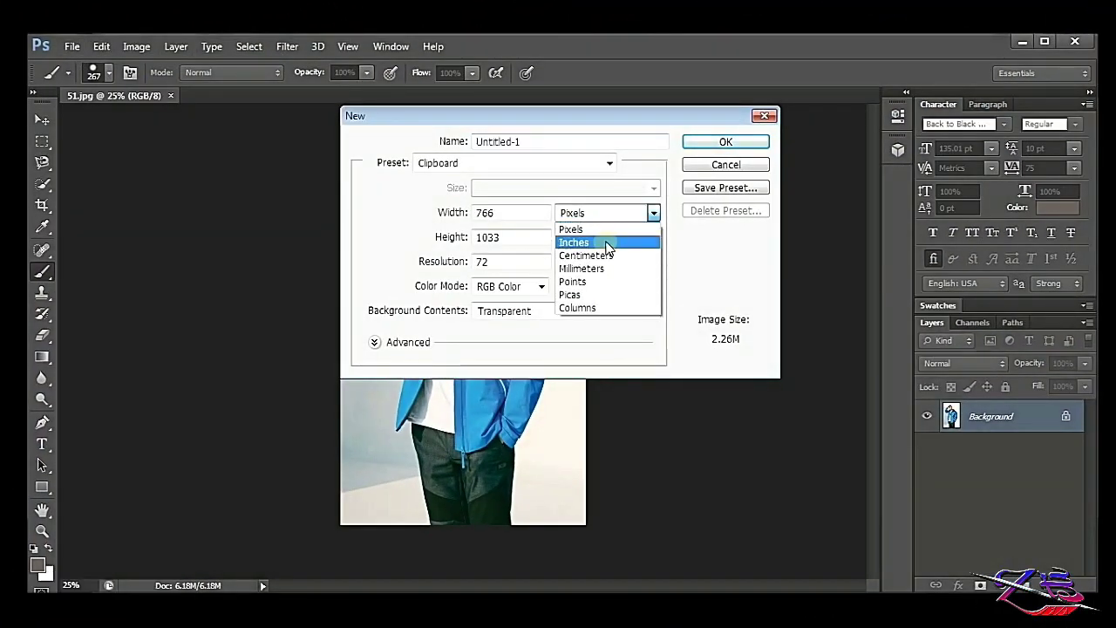
pyautogui.click(607, 244)
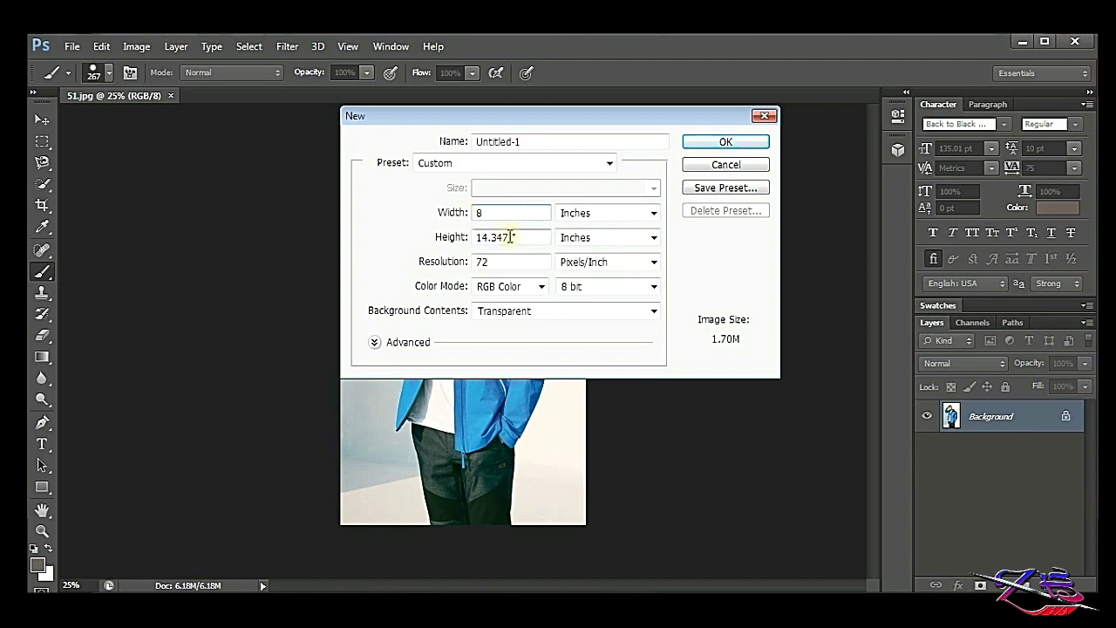
pyautogui.click(707, 143)
# - Select the whole portrait photo with the Rectangular Marquee and copy it
pyautogui.click(105, 95)
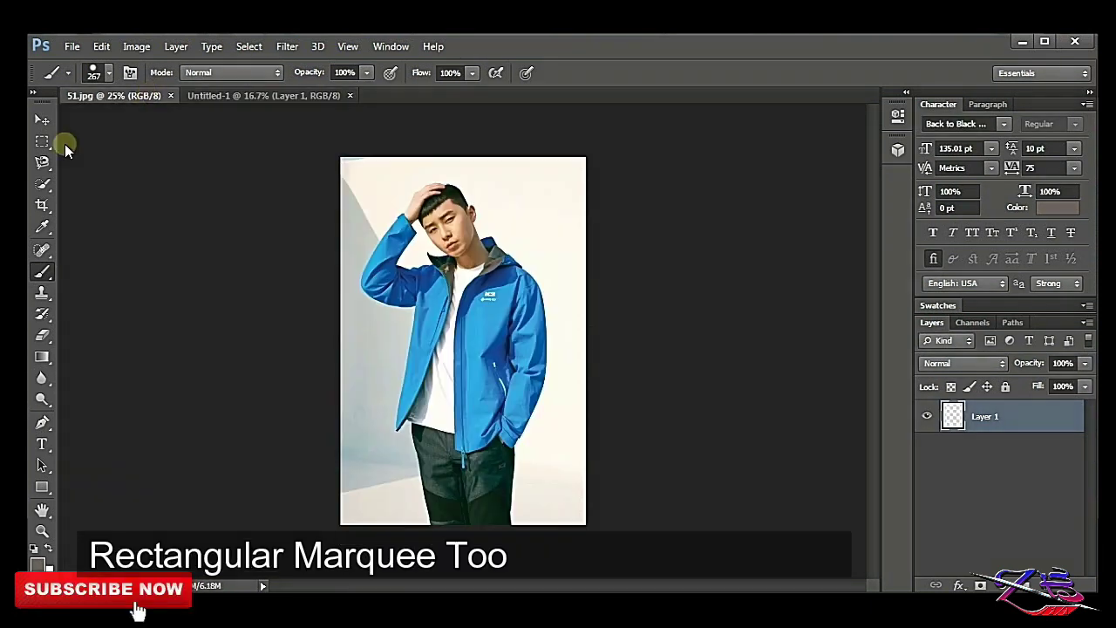
pyautogui.click(42, 140)
pyautogui.moveTo(340, 158); pyautogui.dragTo(553, 537)
pyautogui.hotkey('ctrl', 'c')
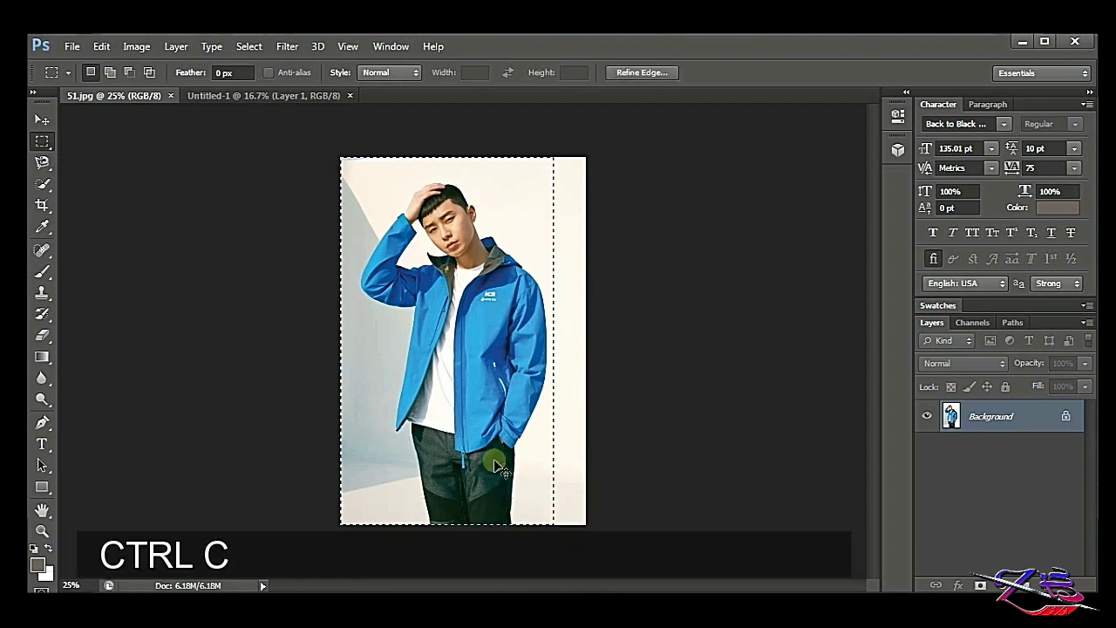
# - Paste the photo into Untitled-1 and scale it up to fill the canvas height
pyautogui.click(224, 95)
pyautogui.hotkey('ctrl', 'v')
pyautogui.hotkey('ctrl', 't')
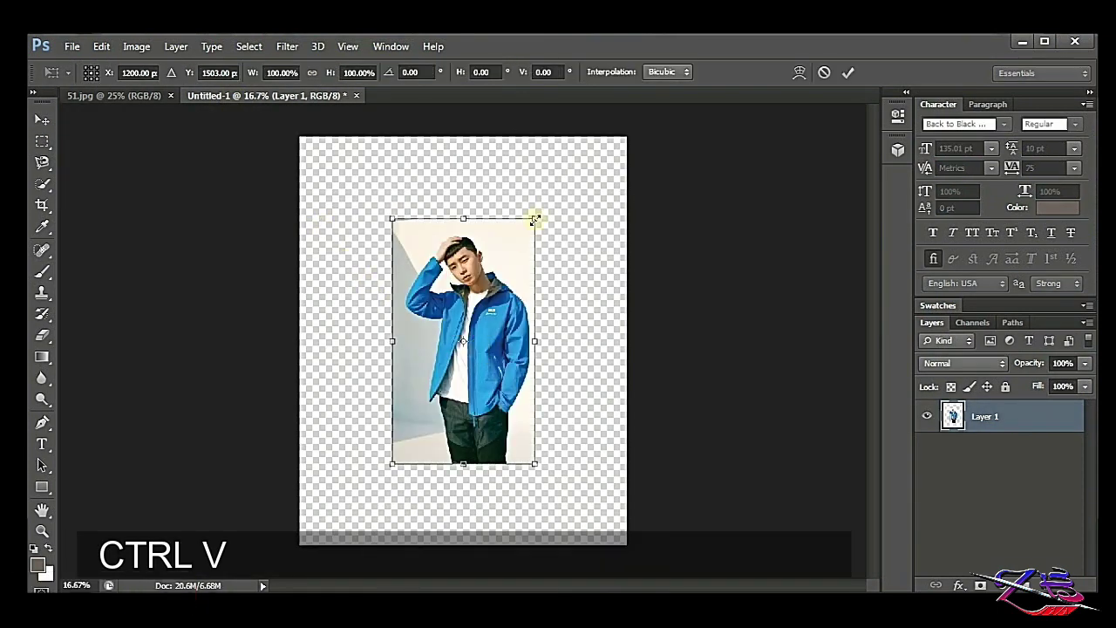
pyautogui.moveTo(534, 220); pyautogui.dragTo(593, 116)
pyautogui.moveTo(391, 463); pyautogui.dragTo(279, 559)
pyautogui.moveTo(523, 299); pyautogui.dragTo(525, 307)
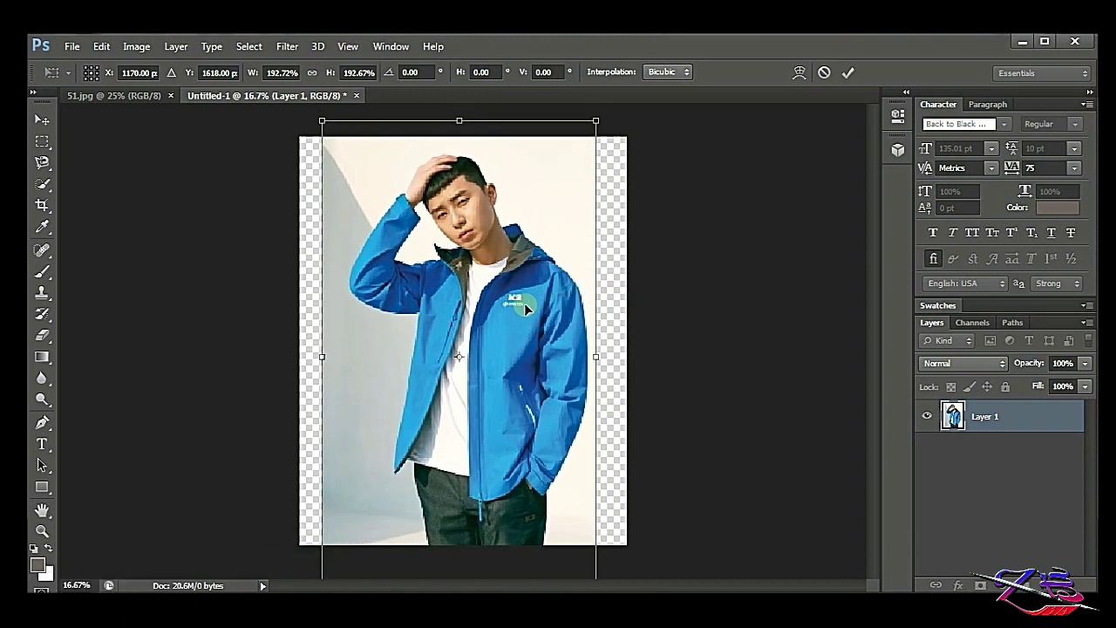
pyautogui.click(850, 71)
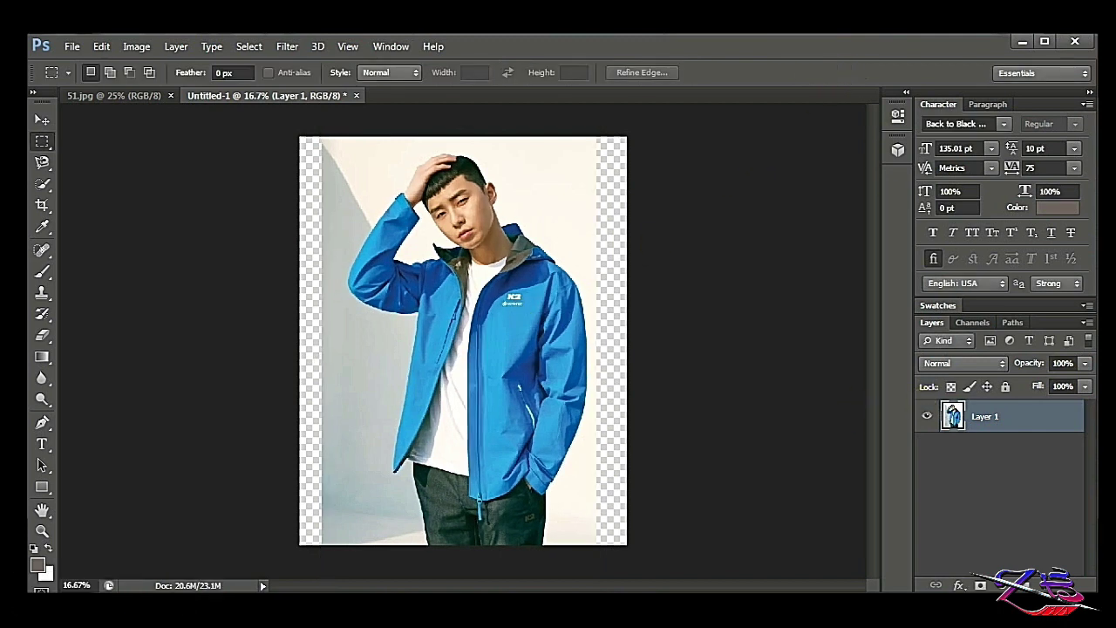
# - Zoom in on the face and add a new layer named SKIN
pyautogui.press('z')
pyautogui.moveTo(330, 145); pyautogui.dragTo(554, 294)
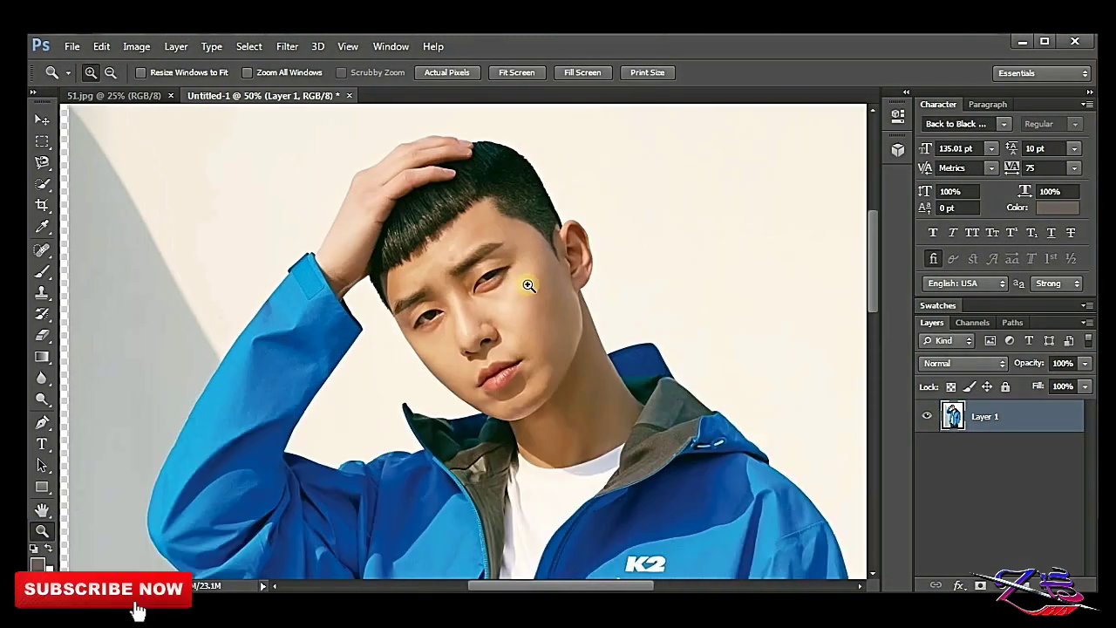
pyautogui.click(1049, 584)
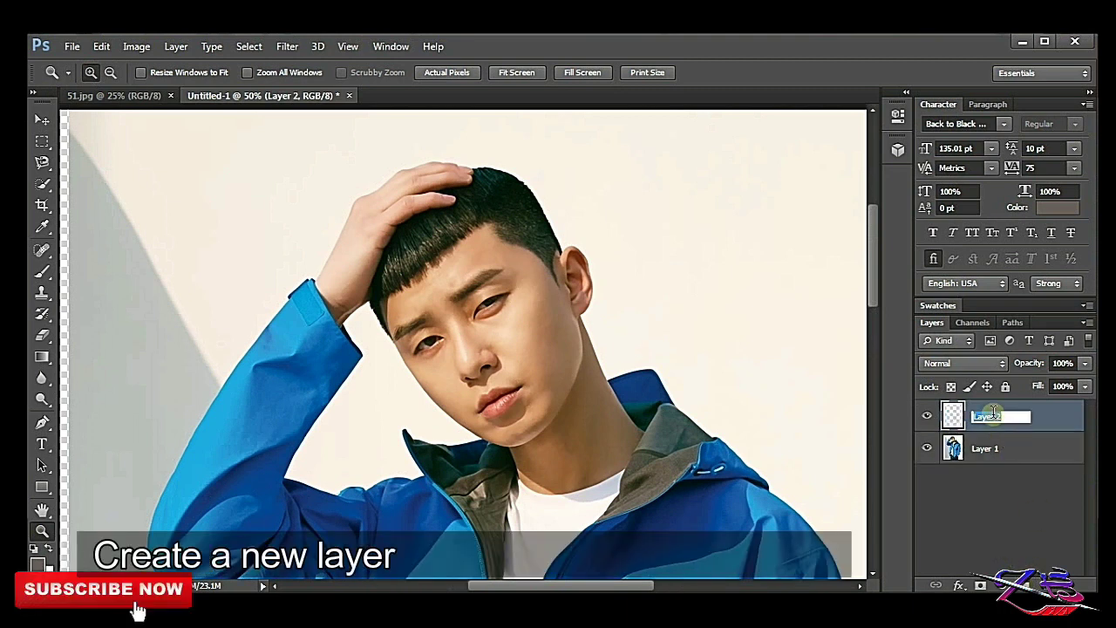
pyautogui.write('SKIN')
pyautogui.press('Return')
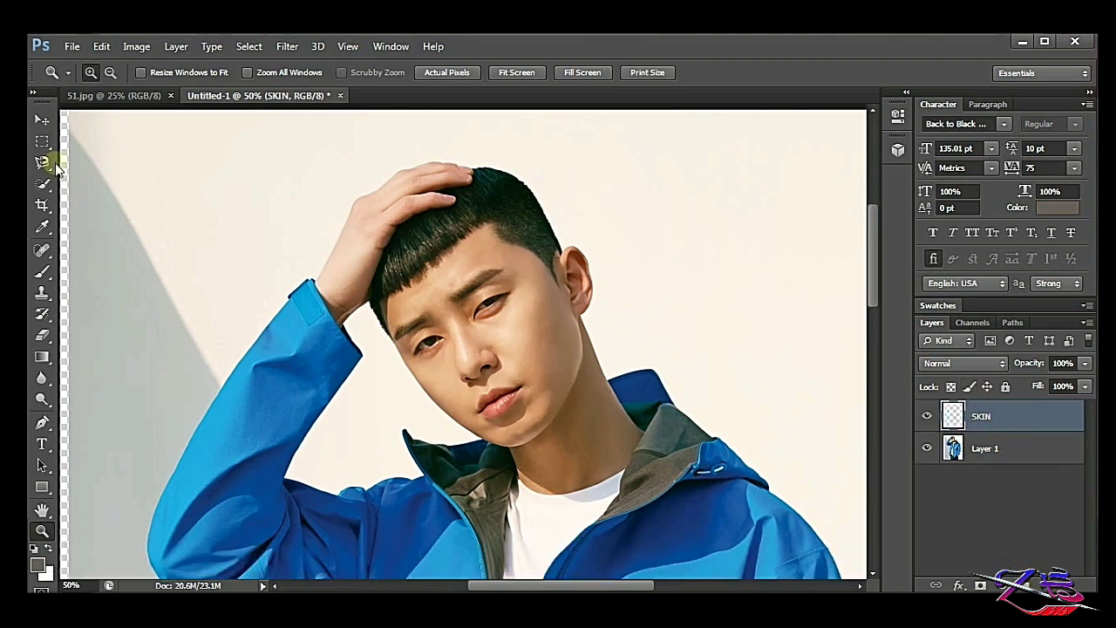
# - Trace the face and neck into a Magnetic Lasso selection, ready to choose the skin colour
pyautogui.click(49, 163)
pyautogui.click(645, 432)
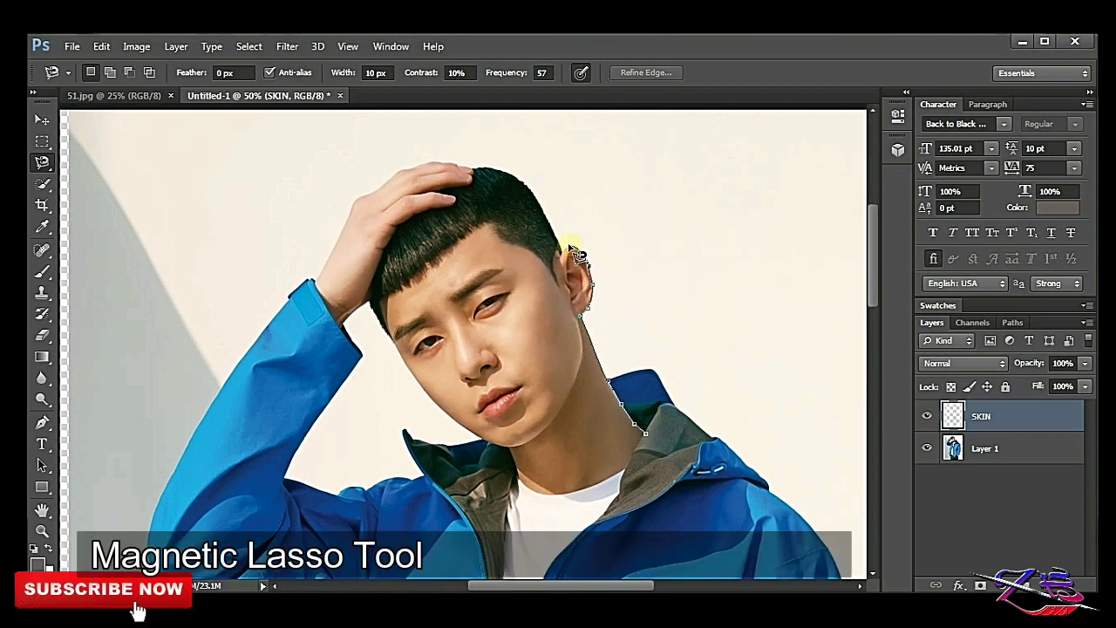
pyautogui.moveTo(554, 259); pyautogui.dragTo(468, 220)
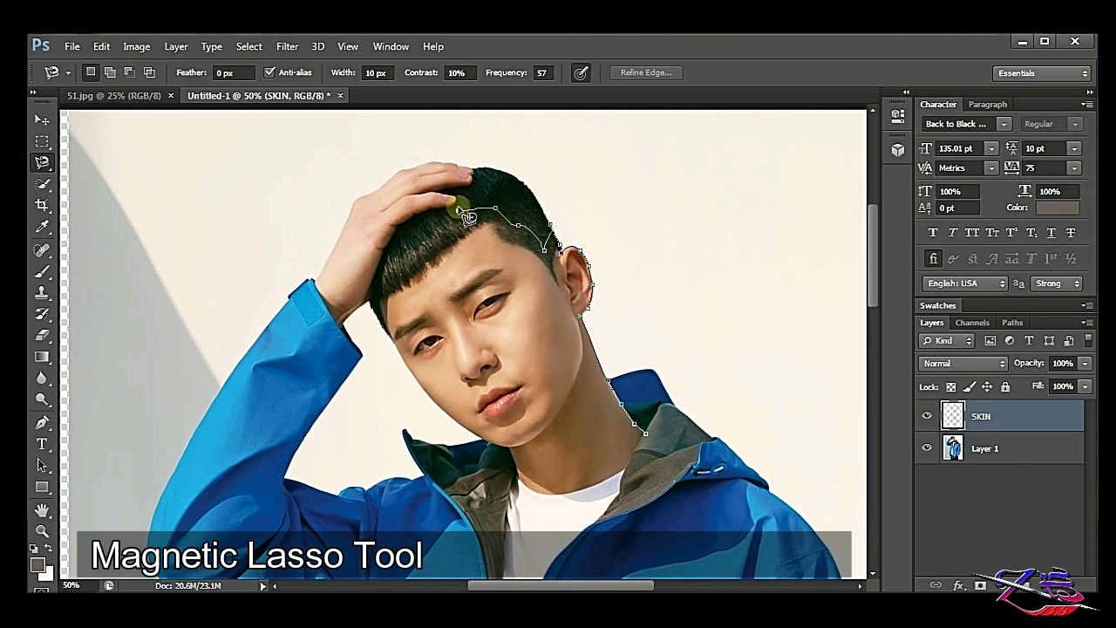
pyautogui.moveTo(451, 251)
pyautogui.mouseDown()
pyautogui.moveTo(421, 257)
pyautogui.moveTo(390, 305)
pyautogui.mouseUp()
pyautogui.moveTo(406, 366); pyautogui.dragTo(558, 504)
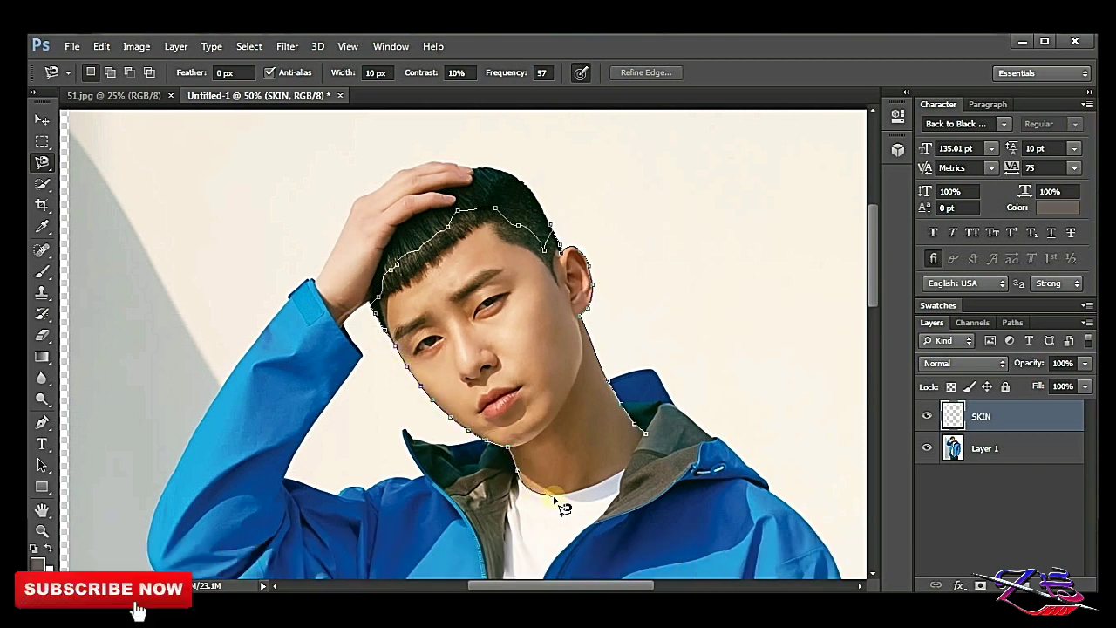
pyautogui.doubleClick(584, 458)
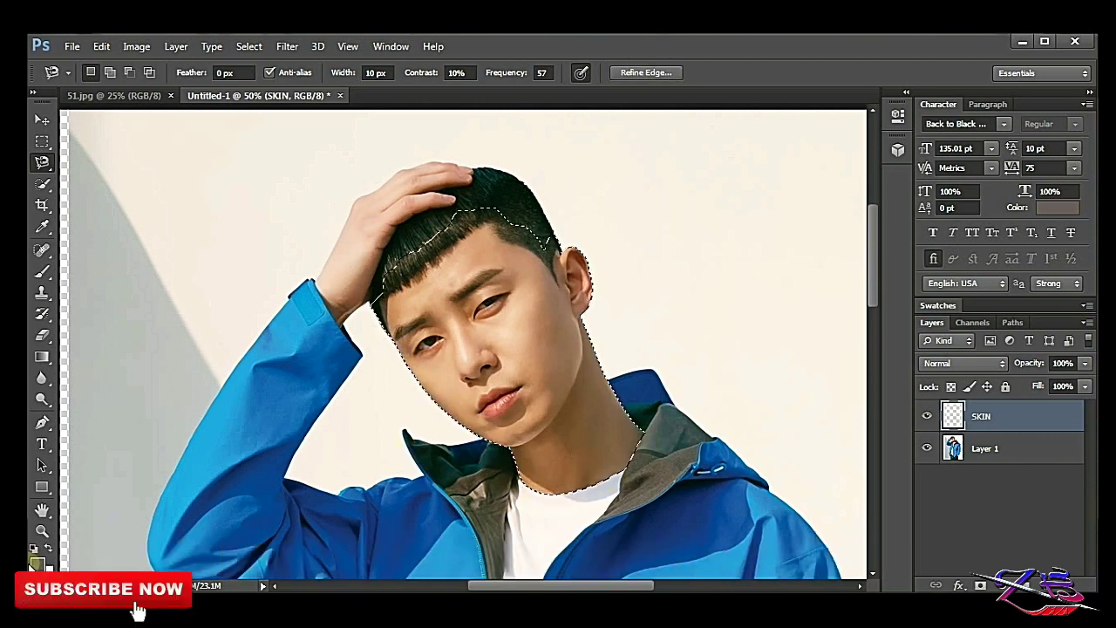
pyautogui.click(38, 565)
# - Sample the cheek's skin tone and paint it over the face and neck selection
pyautogui.click(515, 333)
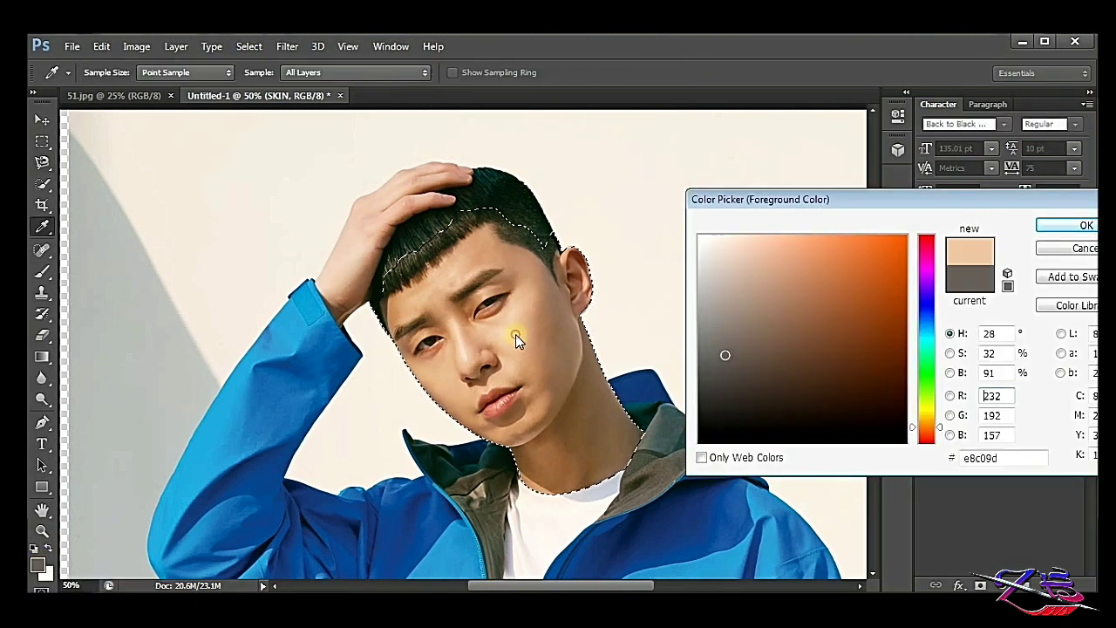
pyautogui.click(1085, 225)
pyautogui.press('b')
pyautogui.moveTo(410, 209)
pyautogui.mouseDown()
pyautogui.moveTo(448, 237)
pyautogui.moveTo(538, 469)
pyautogui.moveTo(448, 274)
pyautogui.moveTo(585, 294)
pyautogui.moveTo(468, 262)
pyautogui.mouseUp()
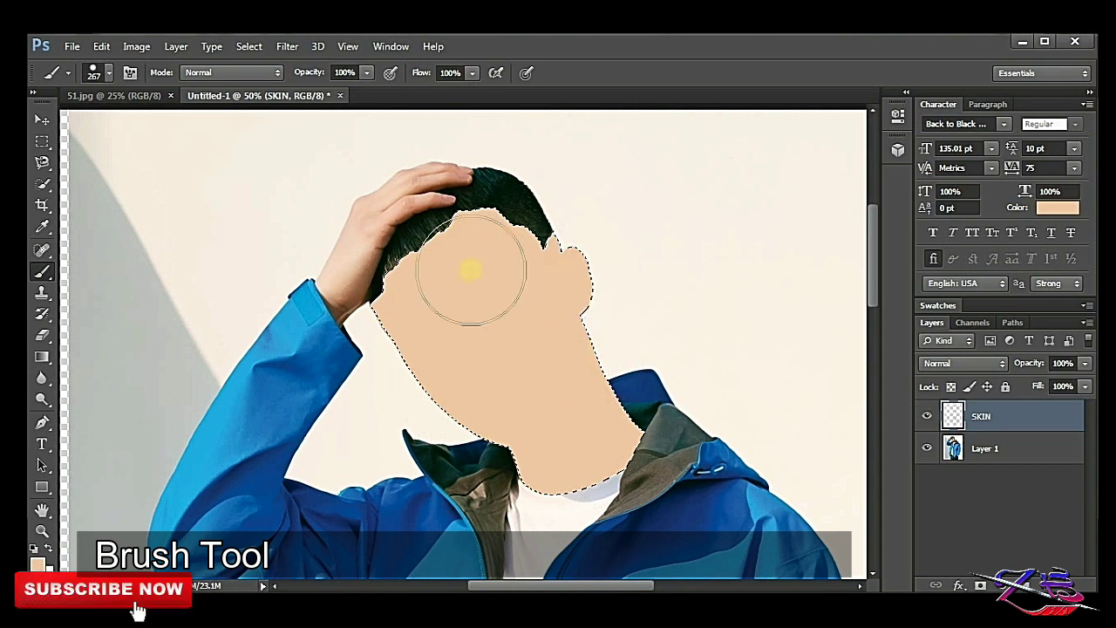
pyautogui.click(41, 142)
pyautogui.click(137, 166)
pyautogui.click(41, 183)
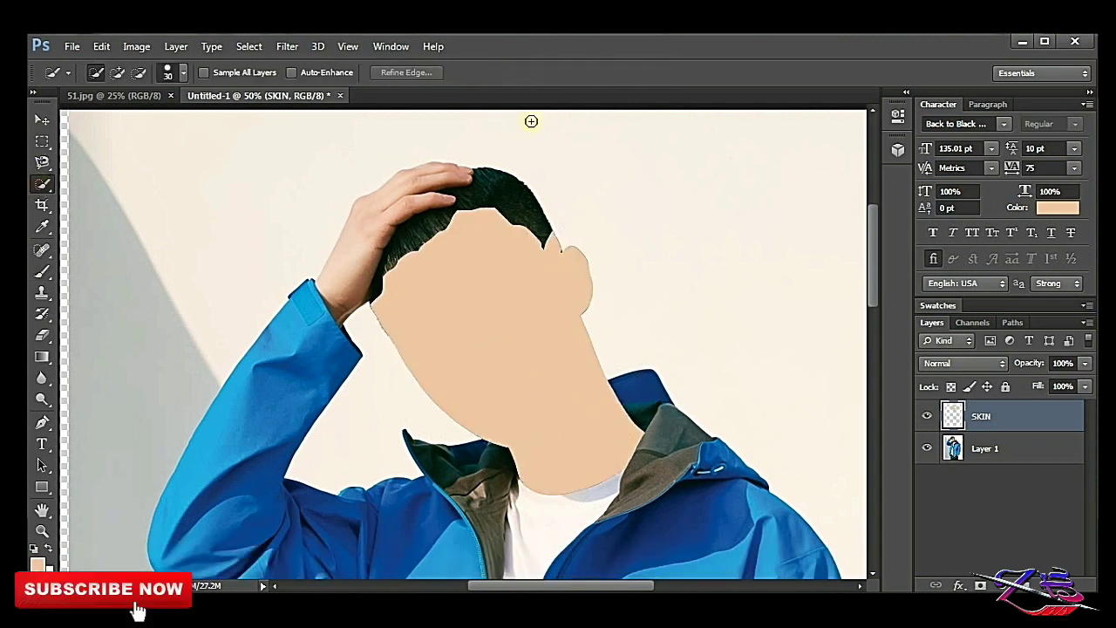
# - Lasso and paint the raised hand skin tone, move SKIN below Layer 1, and add a layer
pyautogui.click(41, 162)
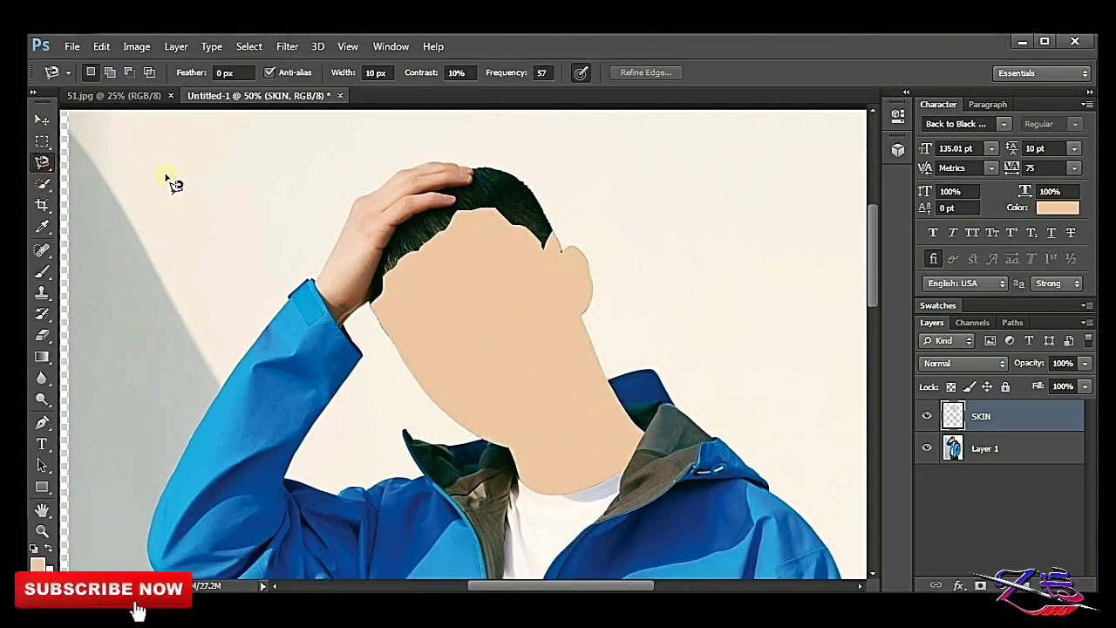
pyautogui.click(343, 327)
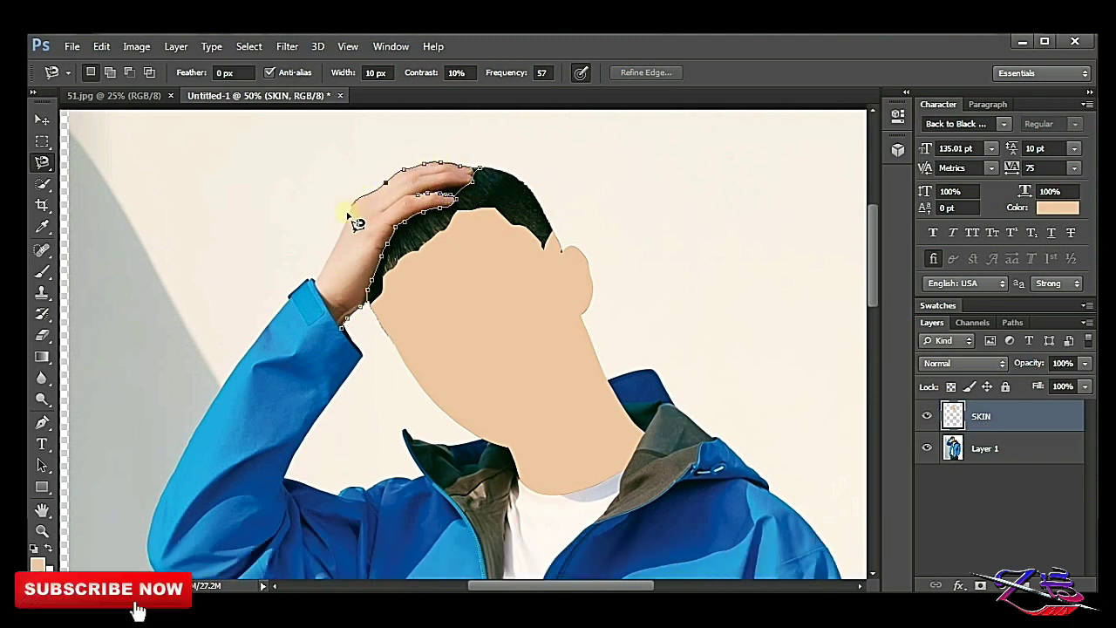
pyautogui.click(314, 354)
pyautogui.press('b')
pyautogui.moveTo(418, 183)
pyautogui.mouseDown()
pyautogui.moveTo(343, 249)
pyautogui.moveTo(287, 347)
pyautogui.mouseUp()
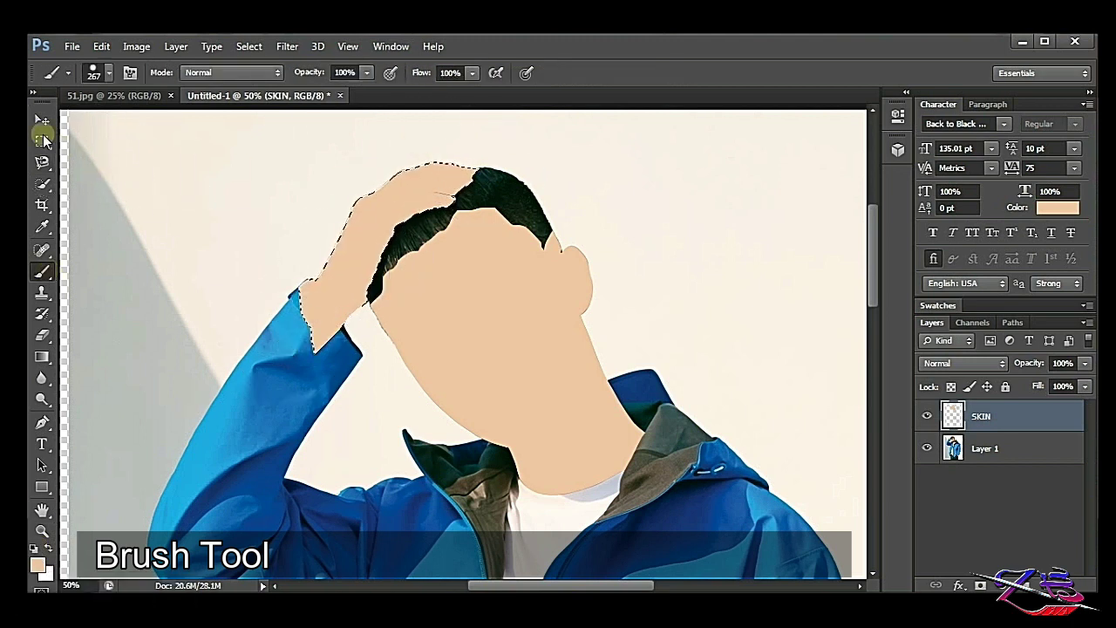
pyautogui.moveTo(981, 416); pyautogui.dragTo(1007, 473)
pyautogui.hotkey('ctrl', 'shift', 'alt', 'n')
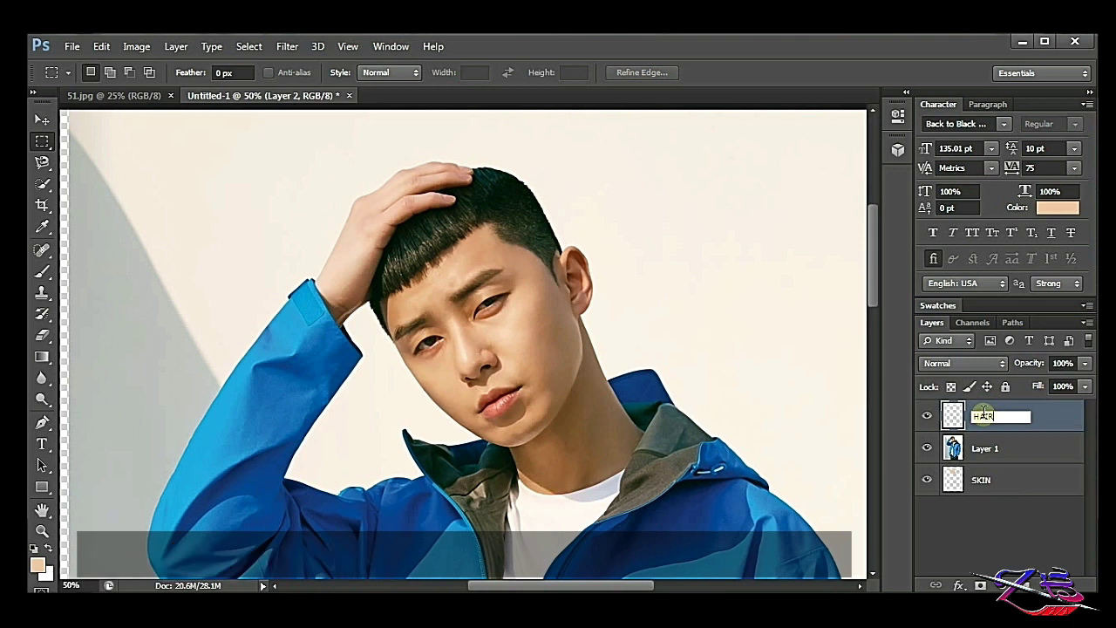
# - Name the new layer HAIR and outline the hair into a selection
pyautogui.press('Return')
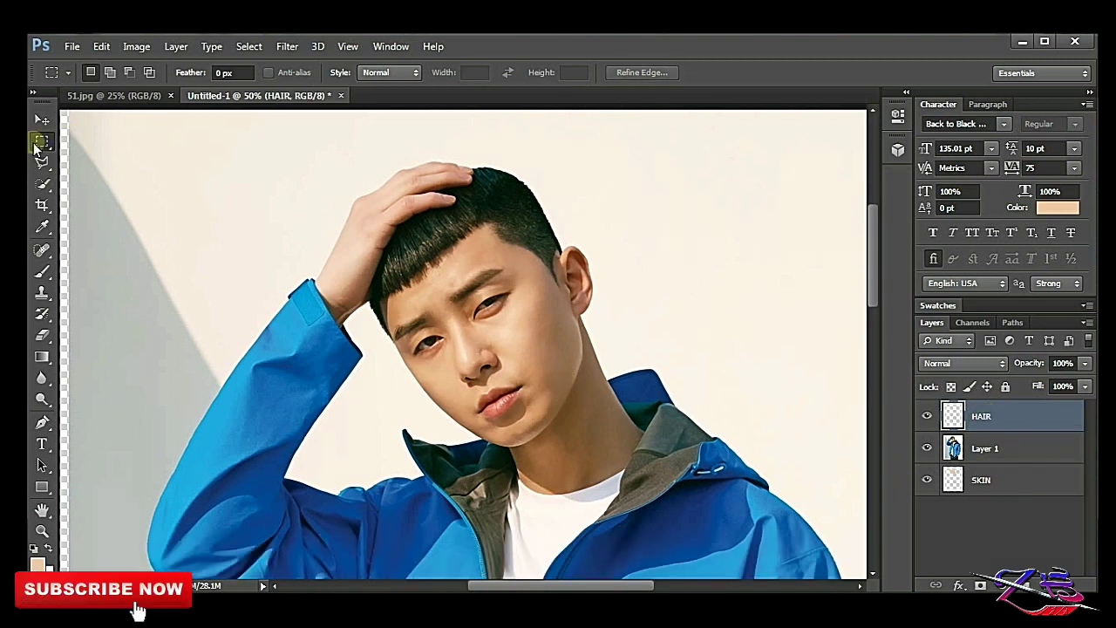
pyautogui.click(41, 161)
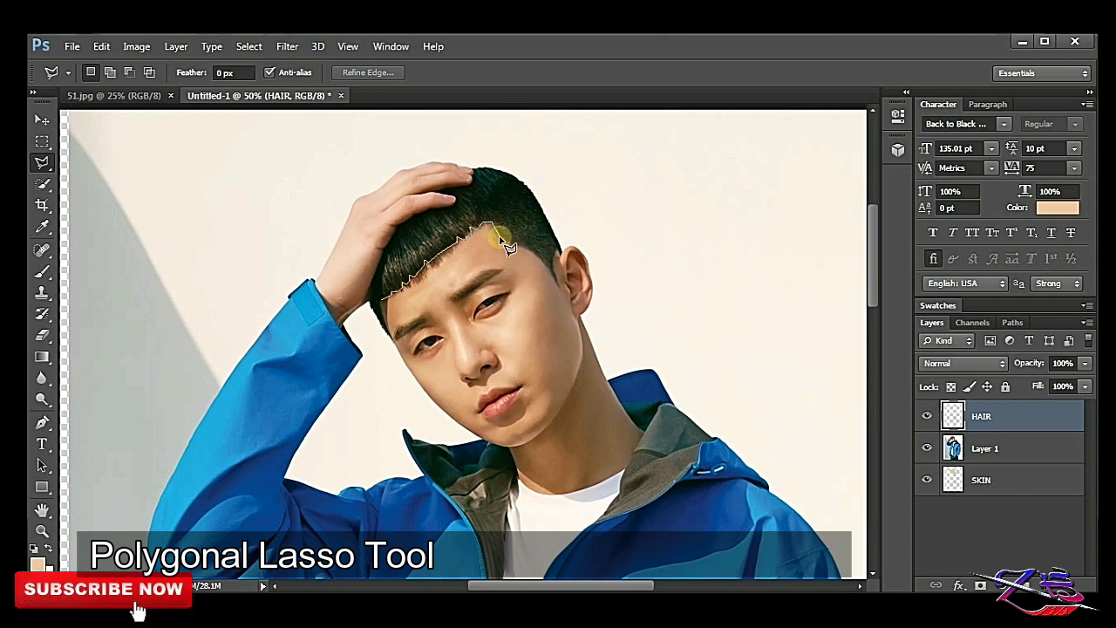
pyautogui.click(568, 237)
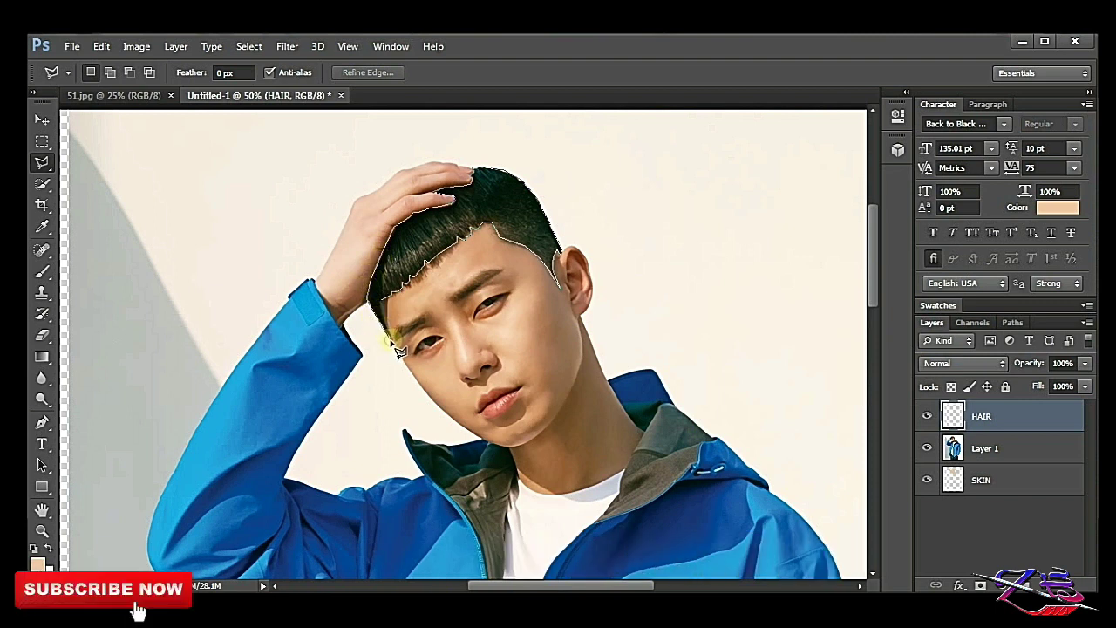
pyautogui.doubleClick(389, 314)
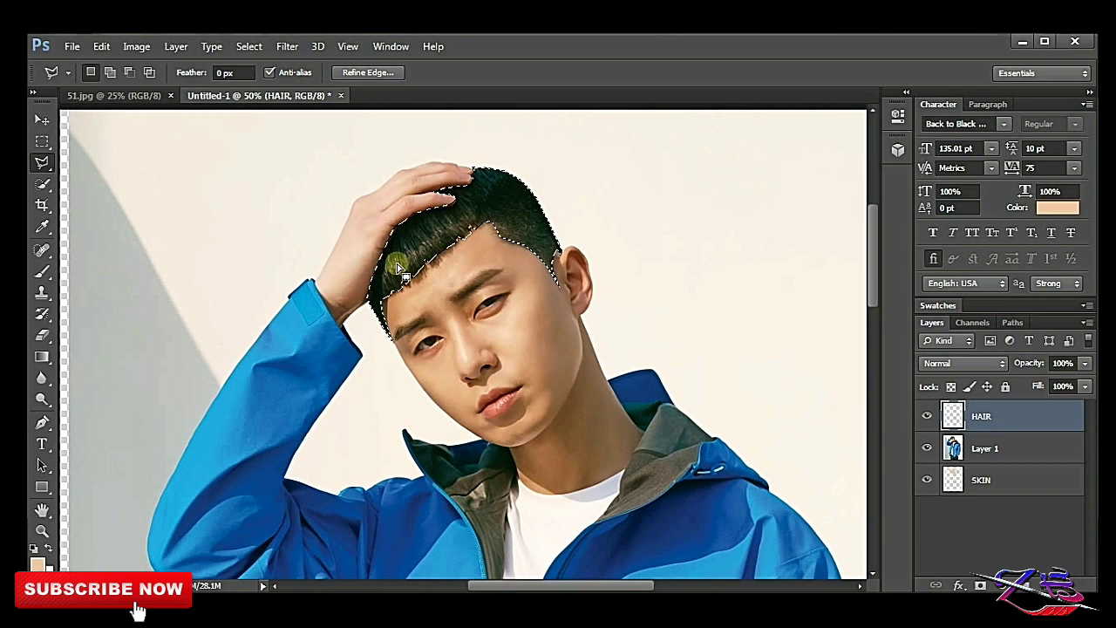
# - Fill the hair selection with the sampled dark hair colour, deselect, and move Layer 1 above HAIR
pyautogui.press('i')
pyautogui.click(37, 564)
pyautogui.click(421, 229)
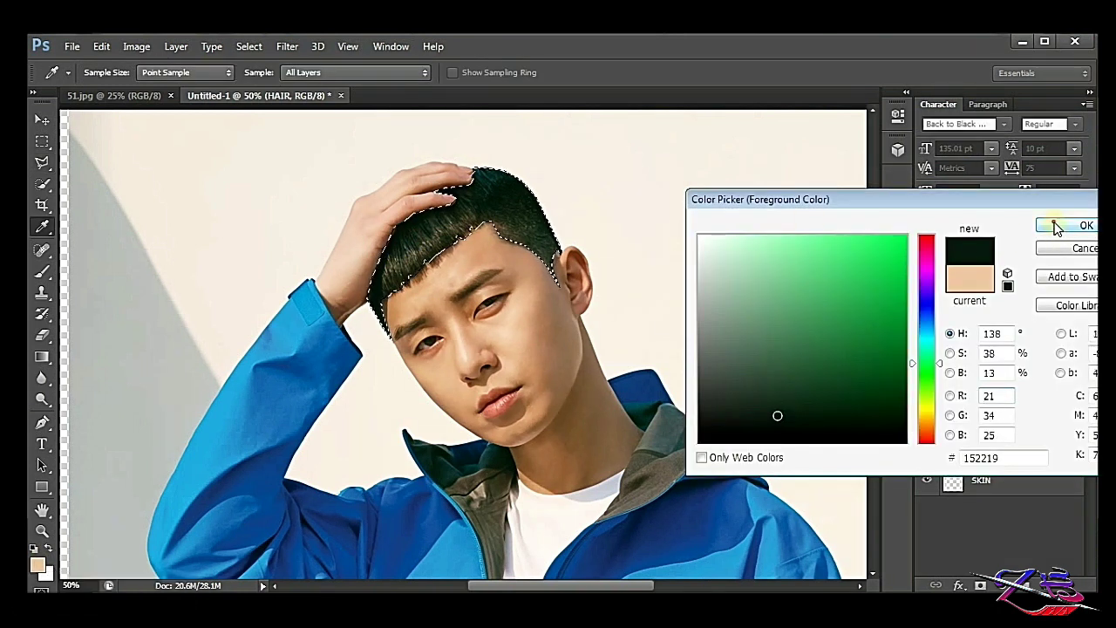
pyautogui.click(1087, 225)
pyautogui.press('b')
pyautogui.moveTo(401, 252)
pyautogui.mouseDown()
pyautogui.moveTo(482, 210)
pyautogui.moveTo(361, 199)
pyautogui.mouseUp()
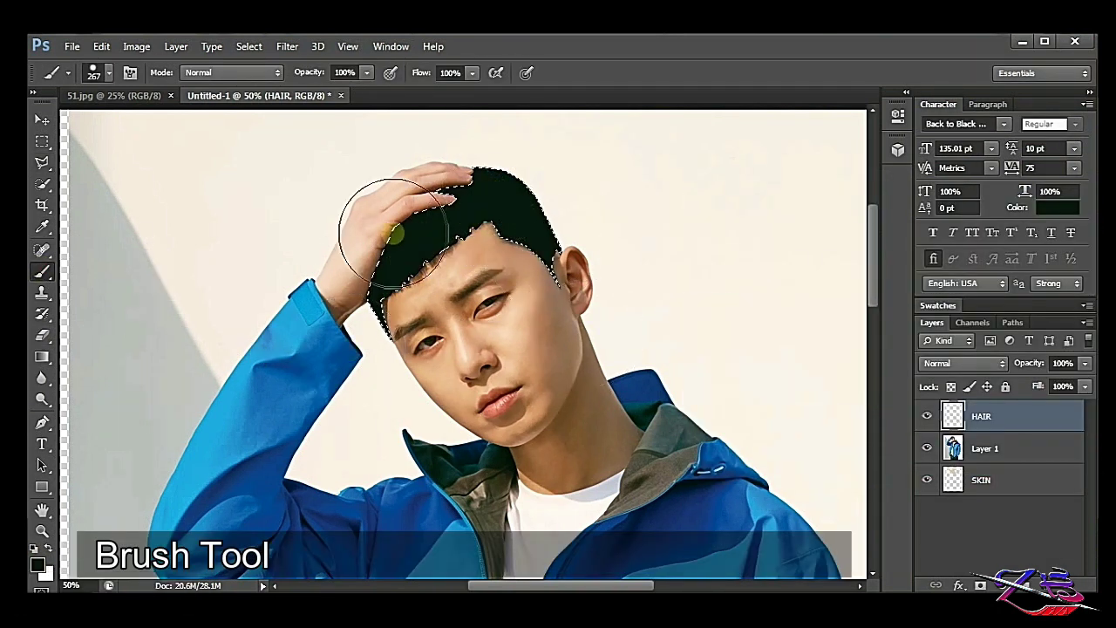
pyautogui.press('m')
pyautogui.hotkey('ctrl', 'd')
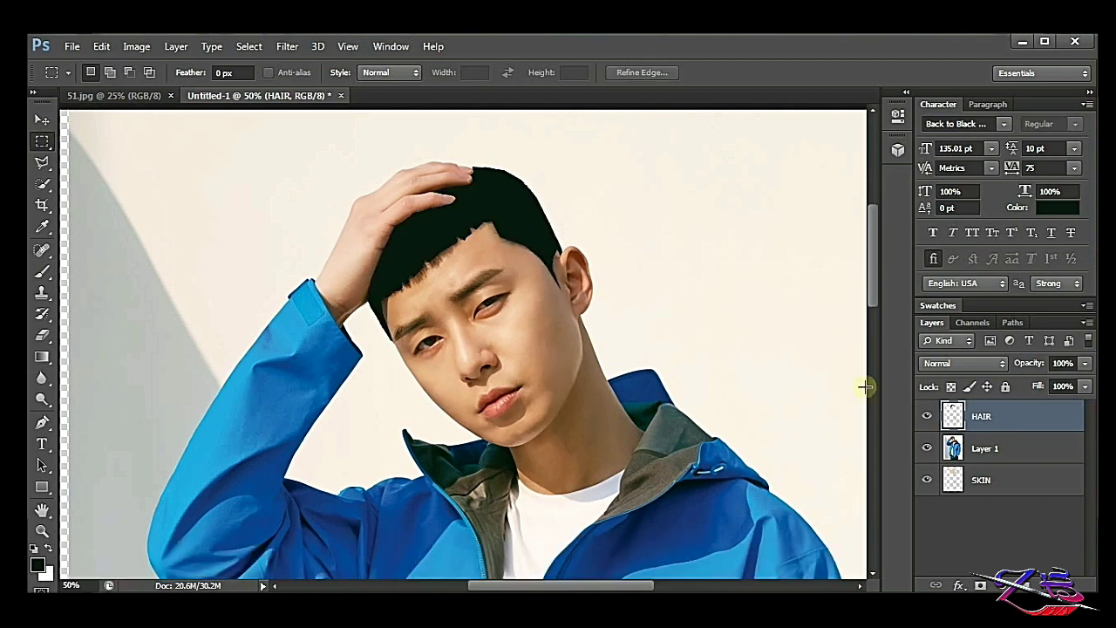
pyautogui.moveTo(1029, 450); pyautogui.dragTo(1022, 418)
# - Add a new empty layer and zoom out to see the whole image
pyautogui.hotkey('ctrl', 'shift', 'alt', 'n')
pyautogui.scroll(-1, 565, 402)
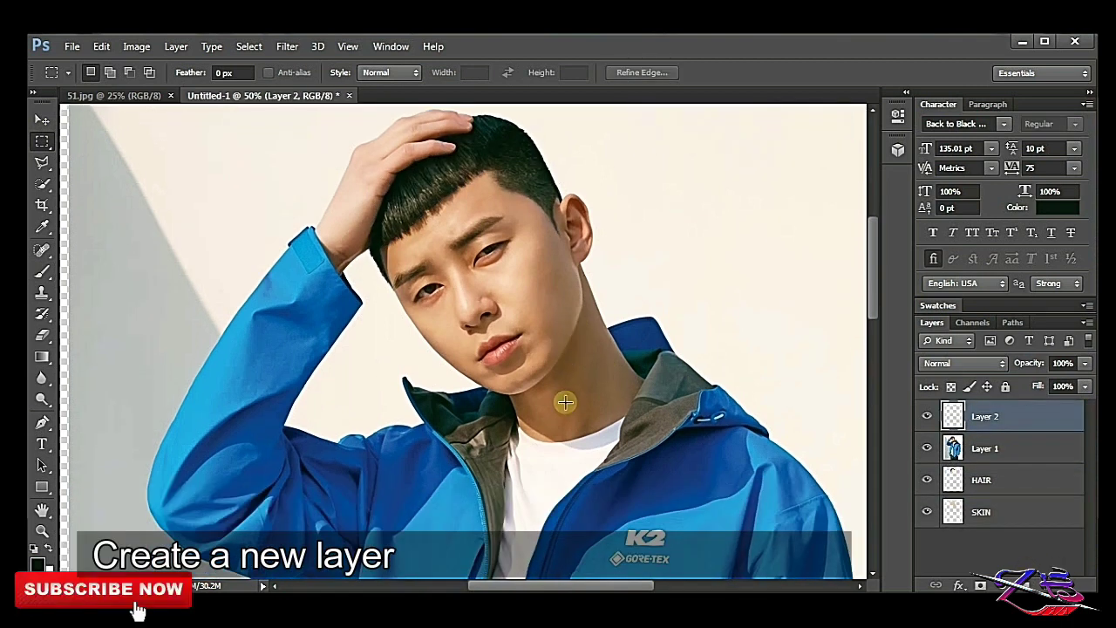
pyautogui.click(41, 530)
pyautogui.keyDown('alt'); pyautogui.click(609, 426); pyautogui.keyUp('alt')
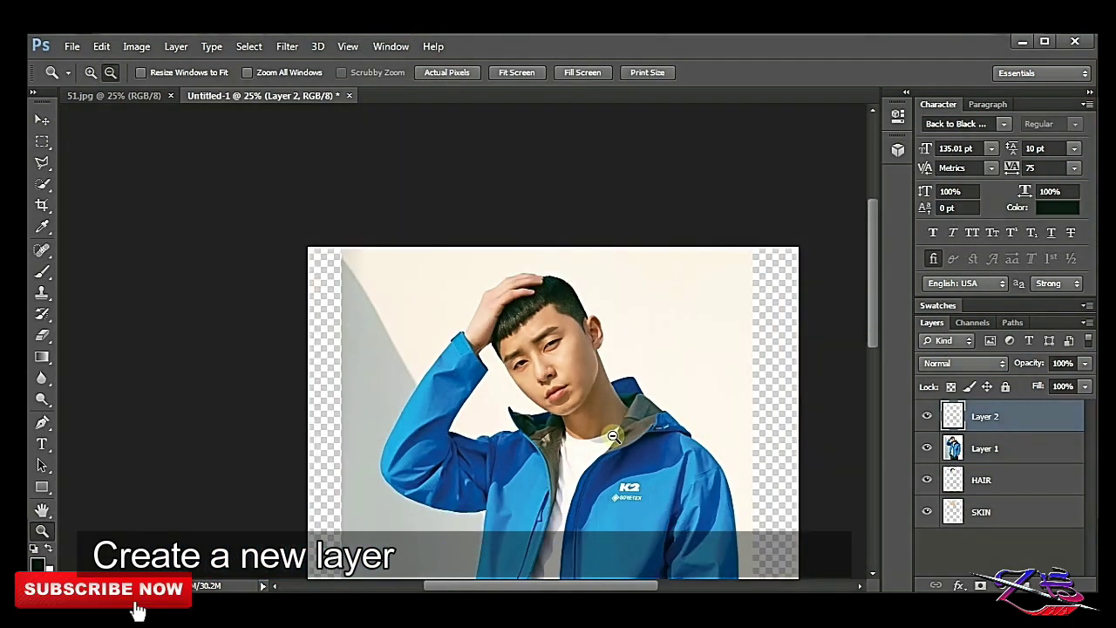
pyautogui.keyDown('alt'); pyautogui.click(608, 427); pyautogui.keyUp('alt')
# - Outline the shirt front with the Magnetic Lasso
pyautogui.rightClick(41, 162)
pyautogui.click(131, 193)
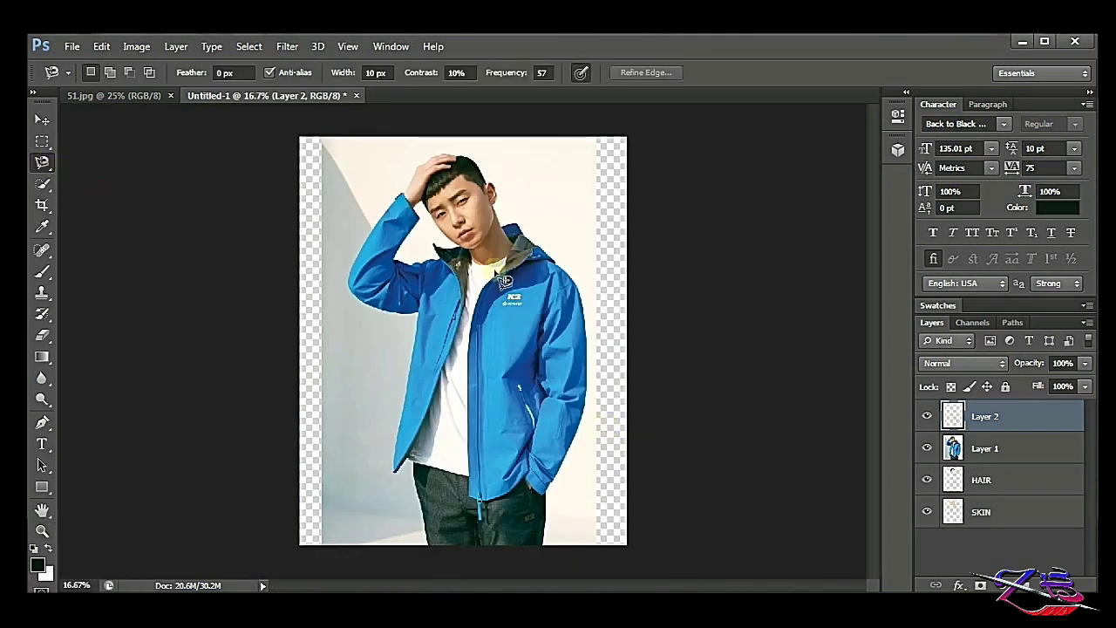
pyautogui.click(41, 530)
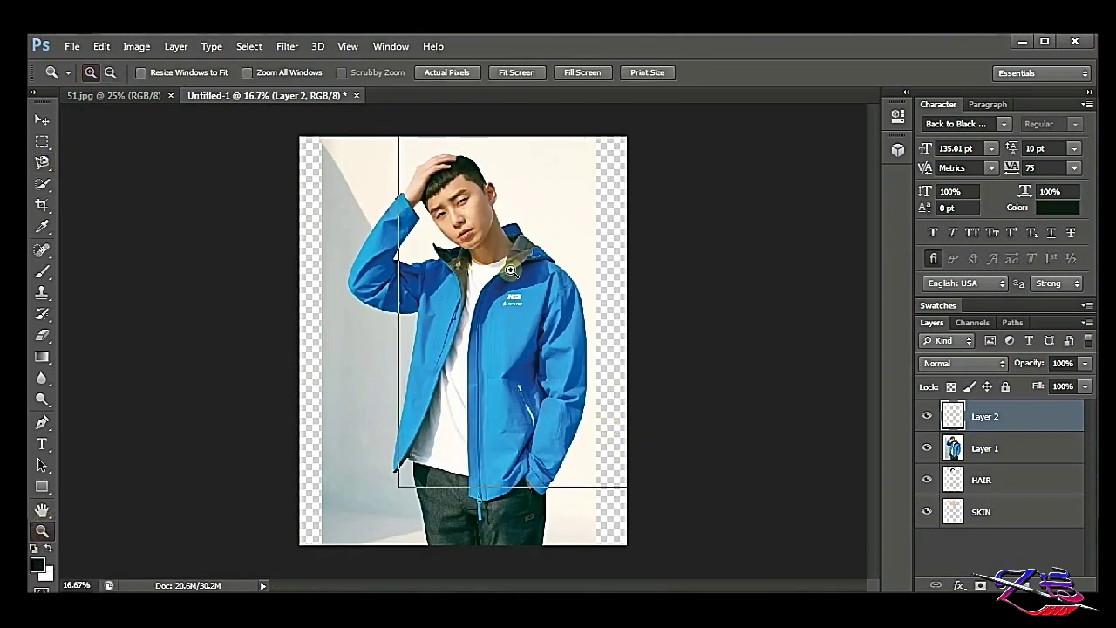
pyautogui.click(561, 272)
pyautogui.press('l')
pyautogui.click(443, 251)
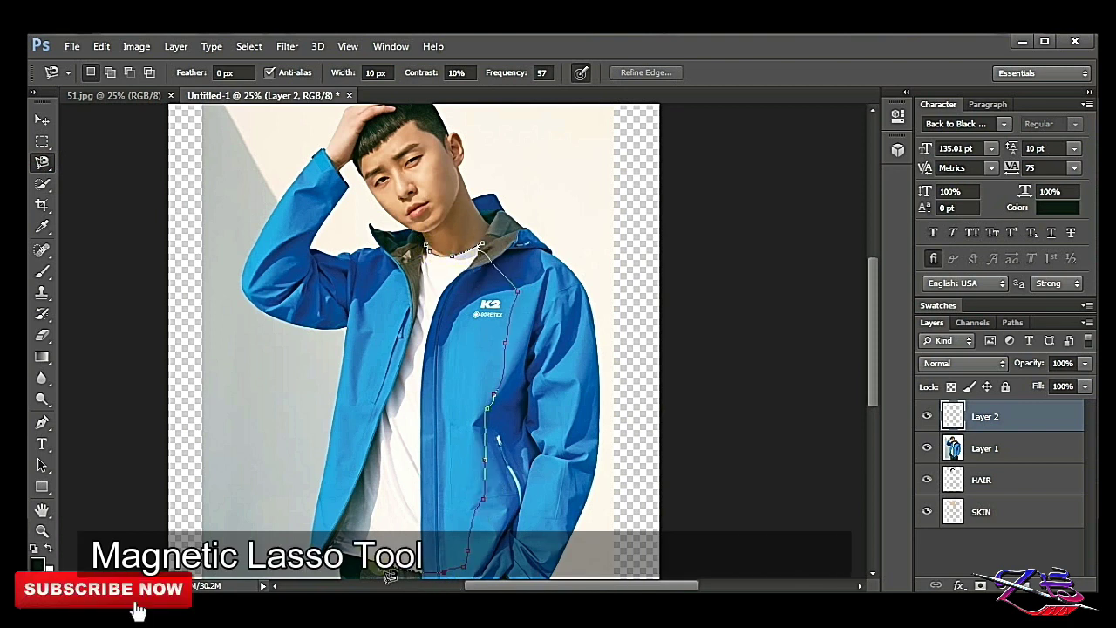
pyautogui.click(429, 250)
# - Paint the shirt selection a near-white shade based on the sampled shirt colour
pyautogui.click(42, 225)
pyautogui.click(35, 560)
pyautogui.click(459, 478)
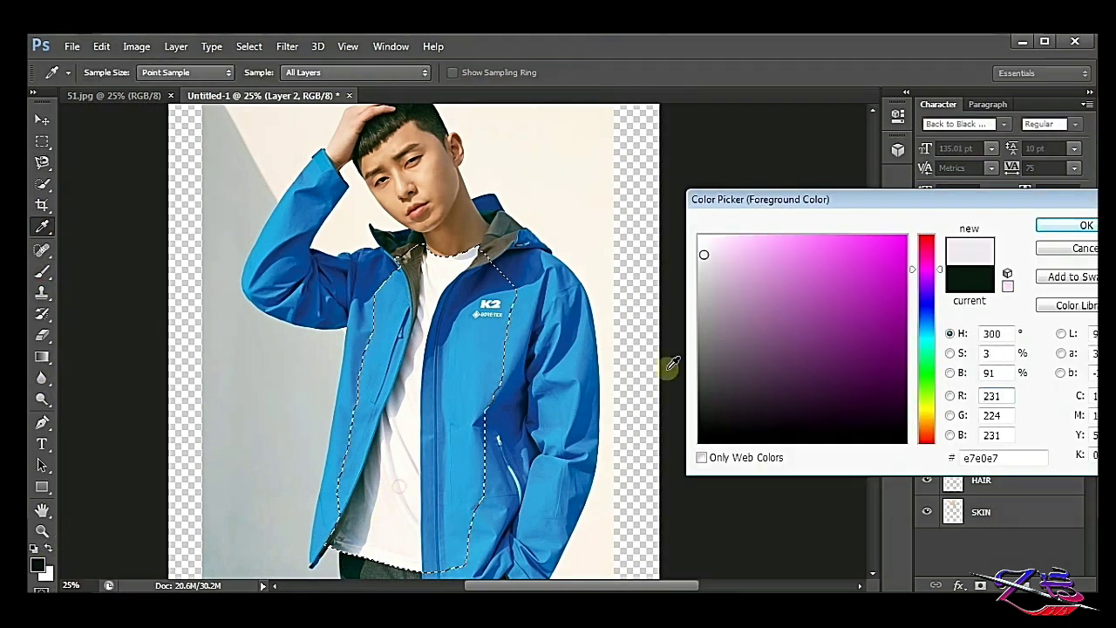
pyautogui.click(454, 261)
pyautogui.click(1085, 225)
pyautogui.press('b')
pyautogui.moveTo(444, 288)
pyautogui.mouseDown()
pyautogui.moveTo(405, 257)
pyautogui.moveTo(345, 470)
pyautogui.moveTo(449, 552)
pyautogui.moveTo(484, 270)
pyautogui.moveTo(488, 322)
pyautogui.moveTo(428, 531)
pyautogui.moveTo(461, 279)
pyautogui.moveTo(374, 511)
pyautogui.moveTo(340, 545)
pyautogui.mouseUp()
# - Deselect, move Layer 2 below the photo layer, and add a new empty layer
pyautogui.press('m')
pyautogui.hotkey('ctrl', 'd')
pyautogui.moveTo(992, 416); pyautogui.dragTo(1000, 462)
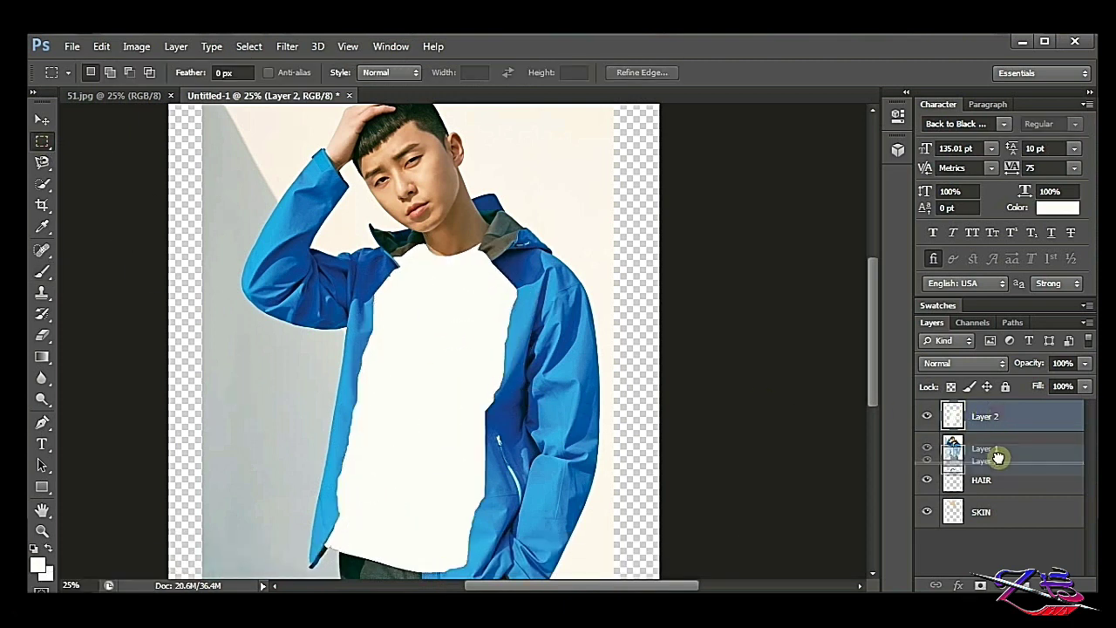
pyautogui.click(1047, 585)
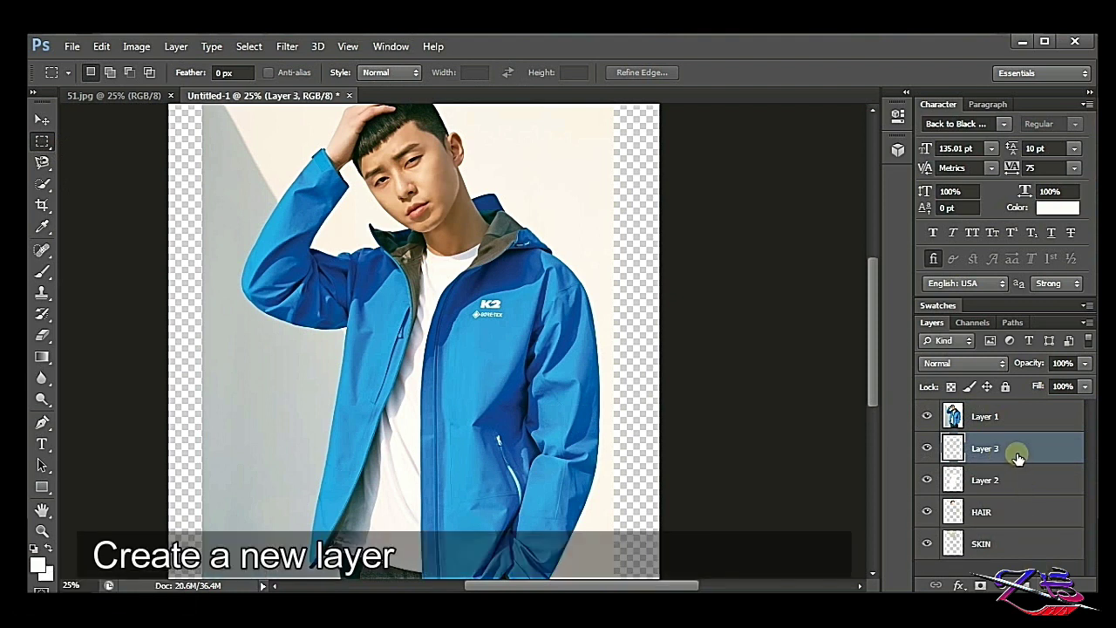
# - Move Layer 3 above the photo and outline the jacket's inner collar
pyautogui.moveTo(1017, 458); pyautogui.dragTo(993, 408)
pyautogui.click(42, 162)
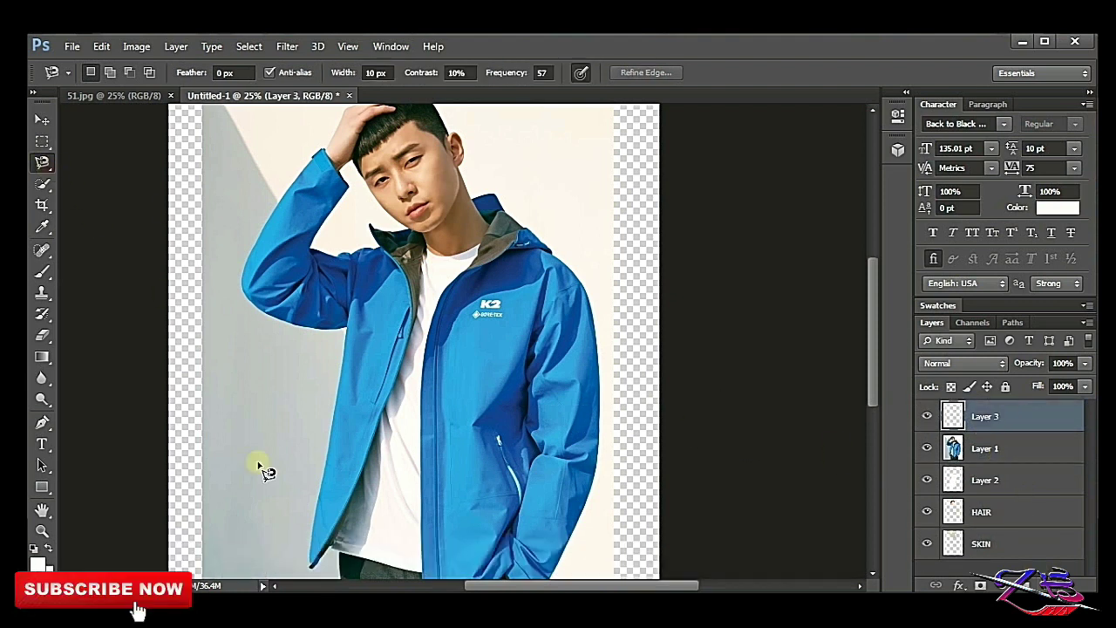
pyautogui.click(369, 224)
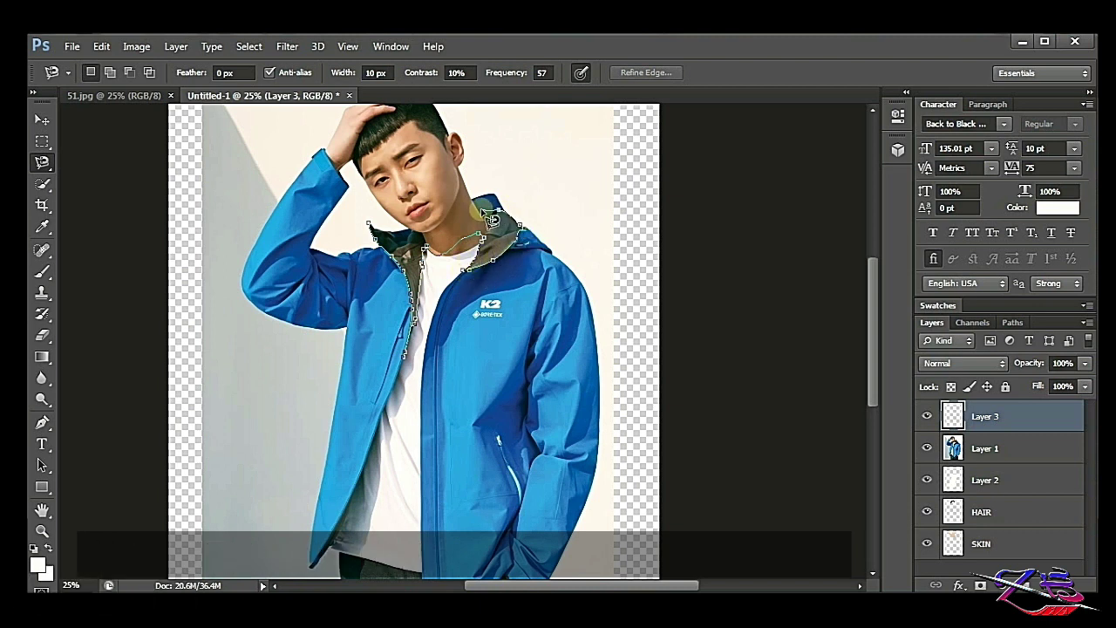
pyautogui.click(372, 228)
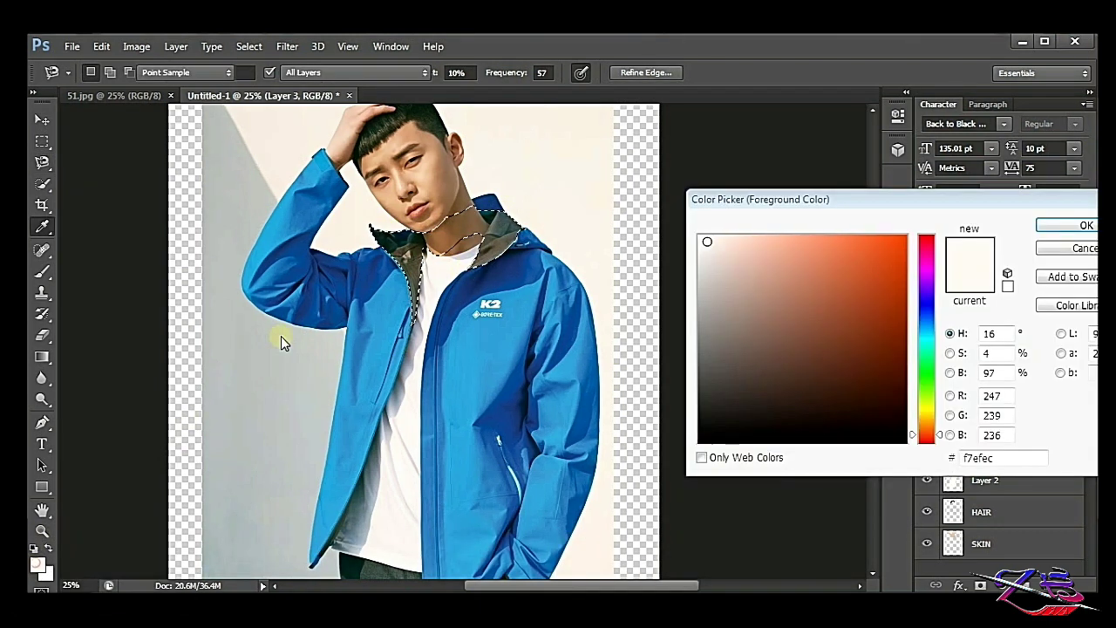
# - Paint both sides of the collar selection black
pyautogui.press('i')
pyautogui.click(36, 547)
pyautogui.click(412, 251)
pyautogui.press('x')
pyautogui.press('b')
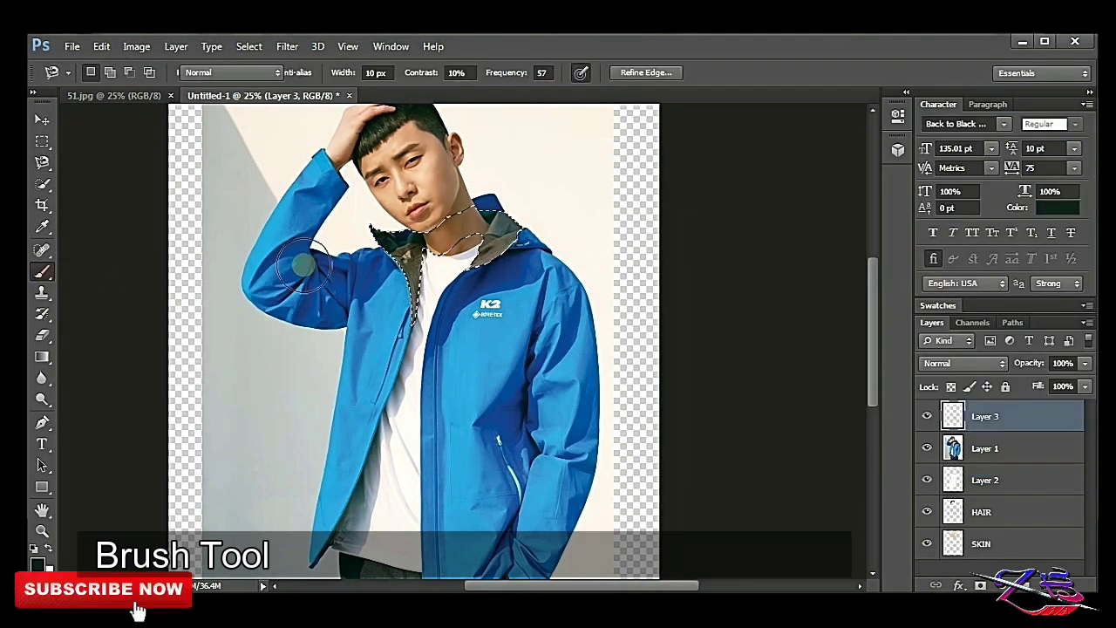
pyautogui.moveTo(394, 261); pyautogui.dragTo(403, 316)
pyautogui.moveTo(511, 234); pyautogui.dragTo(493, 234)
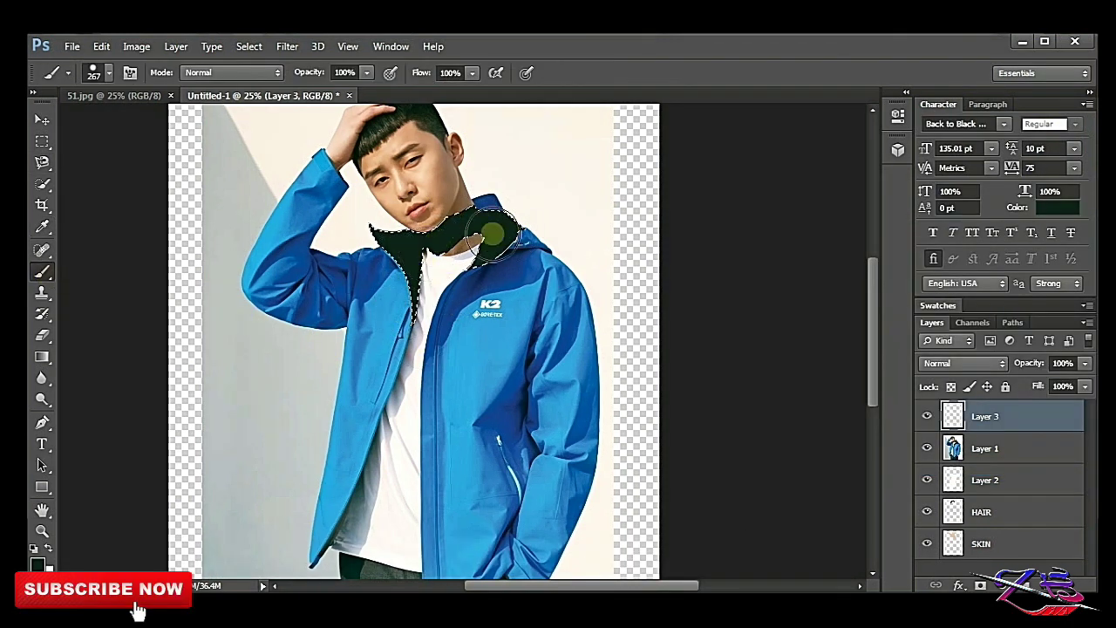
# - Move Layers 3 and 2 to the bottom of the stack and add Layer 4
pyautogui.press('m')
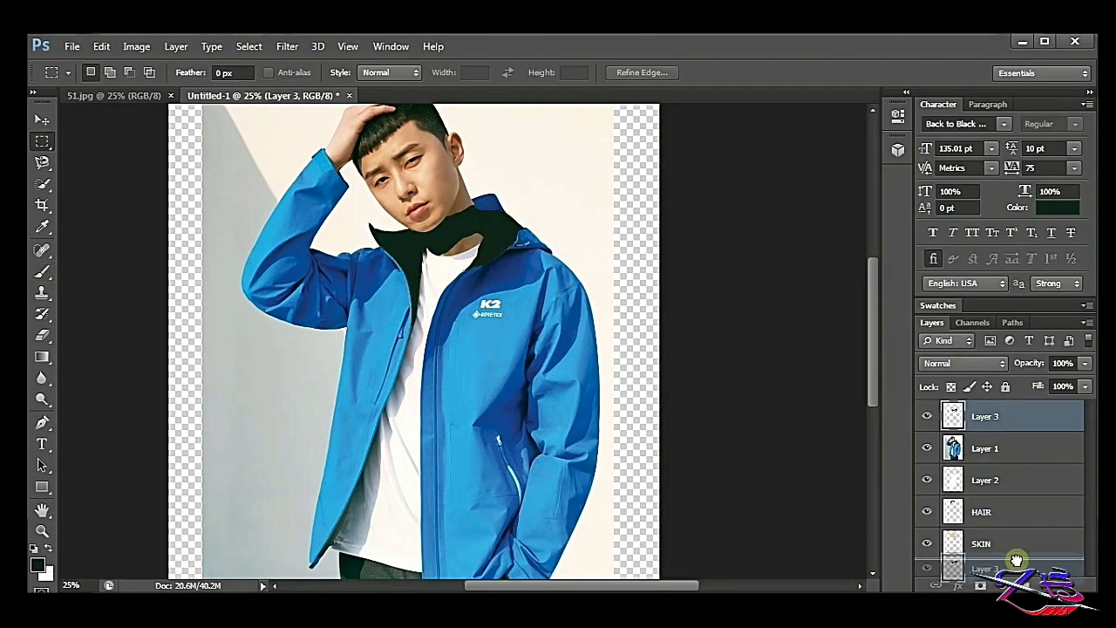
pyautogui.moveTo(1012, 413); pyautogui.dragTo(1016, 558)
pyautogui.moveTo(1016, 520); pyautogui.dragTo(1015, 558)
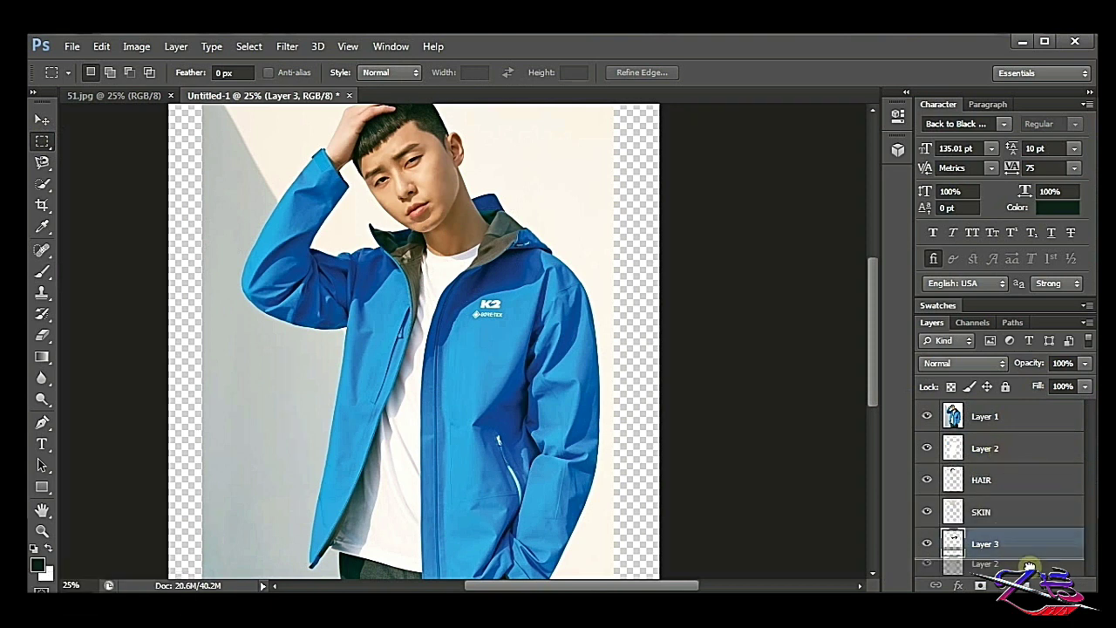
pyautogui.click(1028, 515)
pyautogui.click(1050, 585)
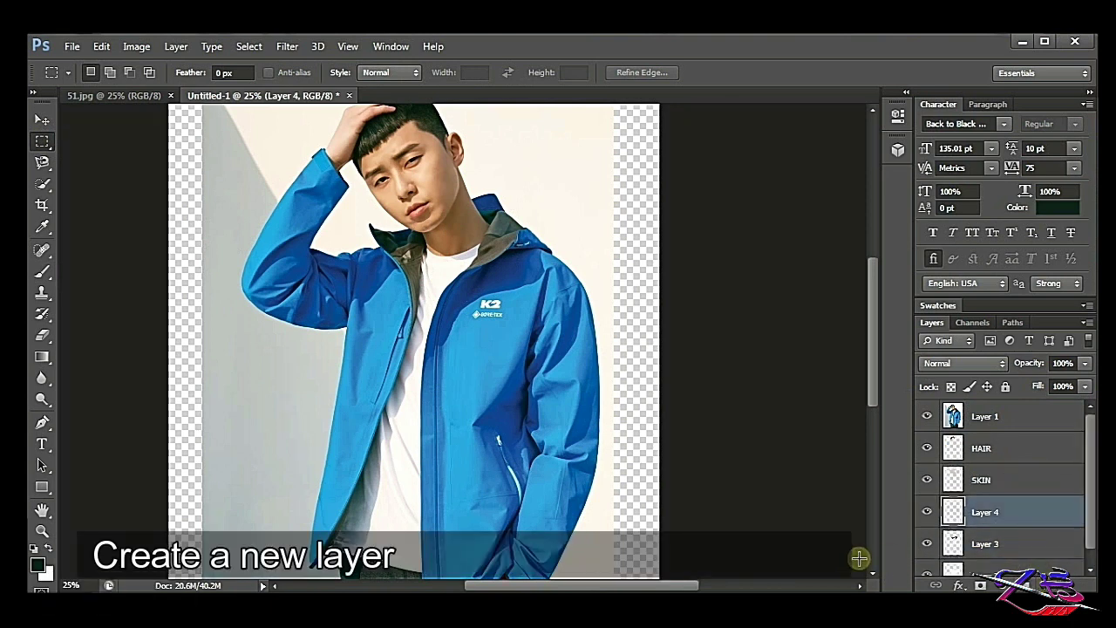
# - Lasso the jacket's left sleeve, paint it bright blue, and move Layer 4 to the top
pyautogui.press('l')
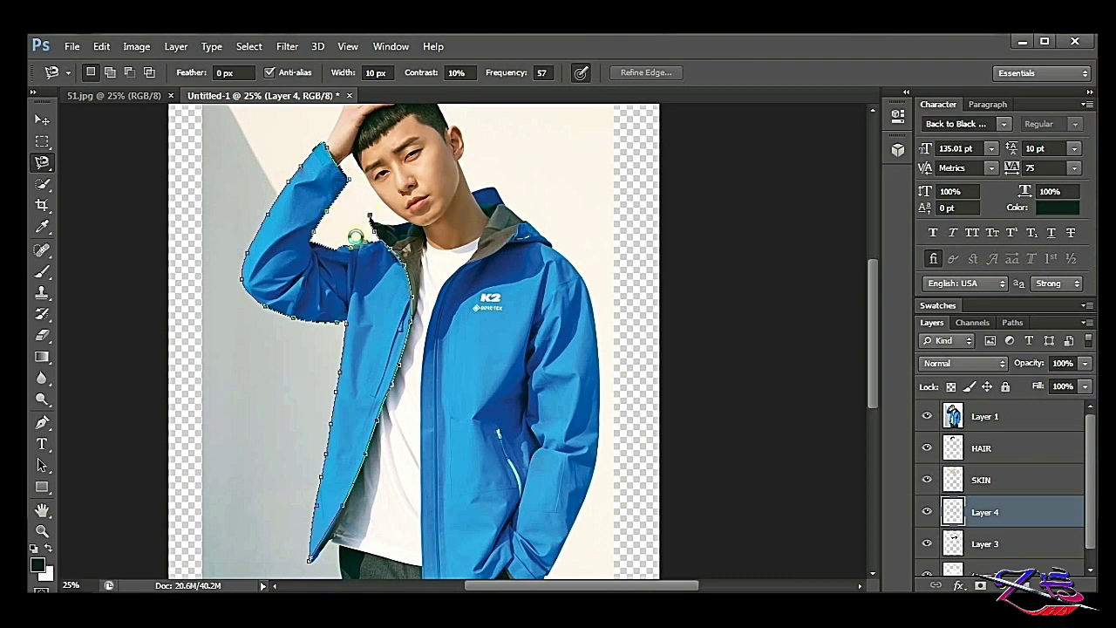
pyautogui.doubleClick(355, 237)
pyautogui.click(37, 565)
pyautogui.click(488, 366)
pyautogui.click(1078, 223)
pyautogui.press('b')
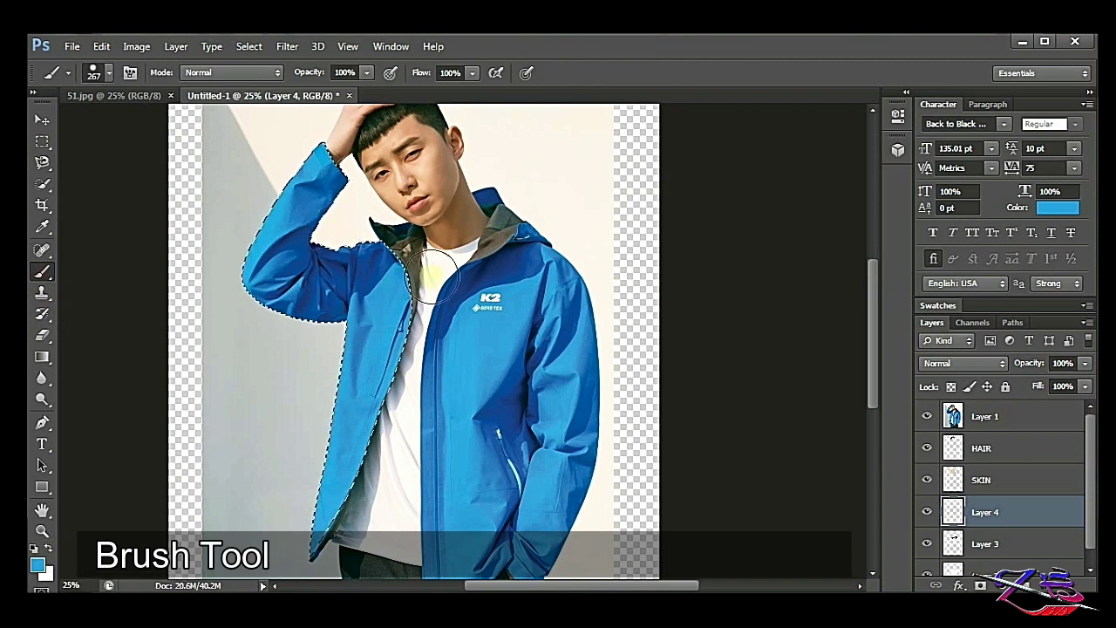
pyautogui.moveTo(985, 512)
pyautogui.mouseDown()
pyautogui.moveTo(1018, 431)
pyautogui.moveTo(985, 410)
pyautogui.mouseUp()
pyautogui.moveTo(302, 341); pyautogui.dragTo(149, 225)
pyautogui.press('m')
pyautogui.hotkey('ctrl', 'd')
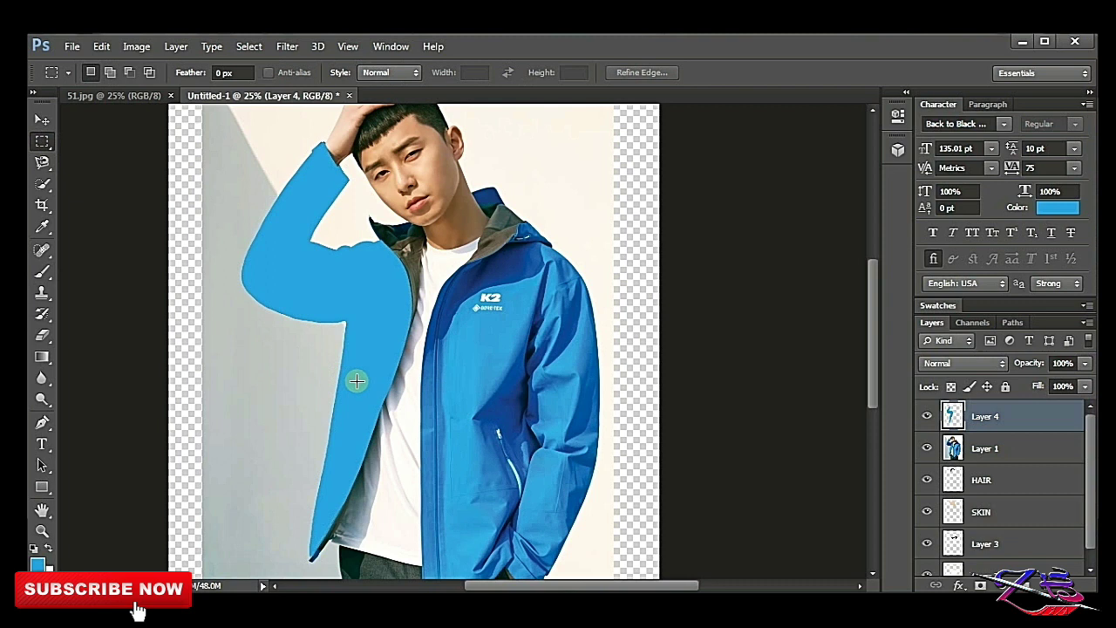
# - Lasso the jacket's right front and paint it the same solid blue
pyautogui.click(44, 164)
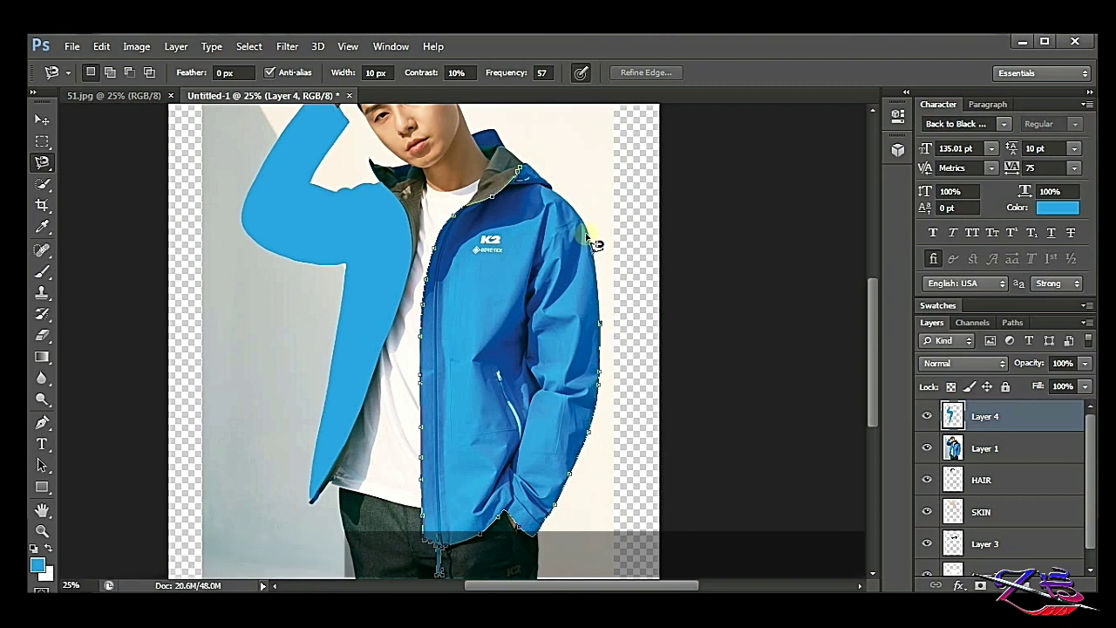
pyautogui.click(528, 173)
pyautogui.press('b')
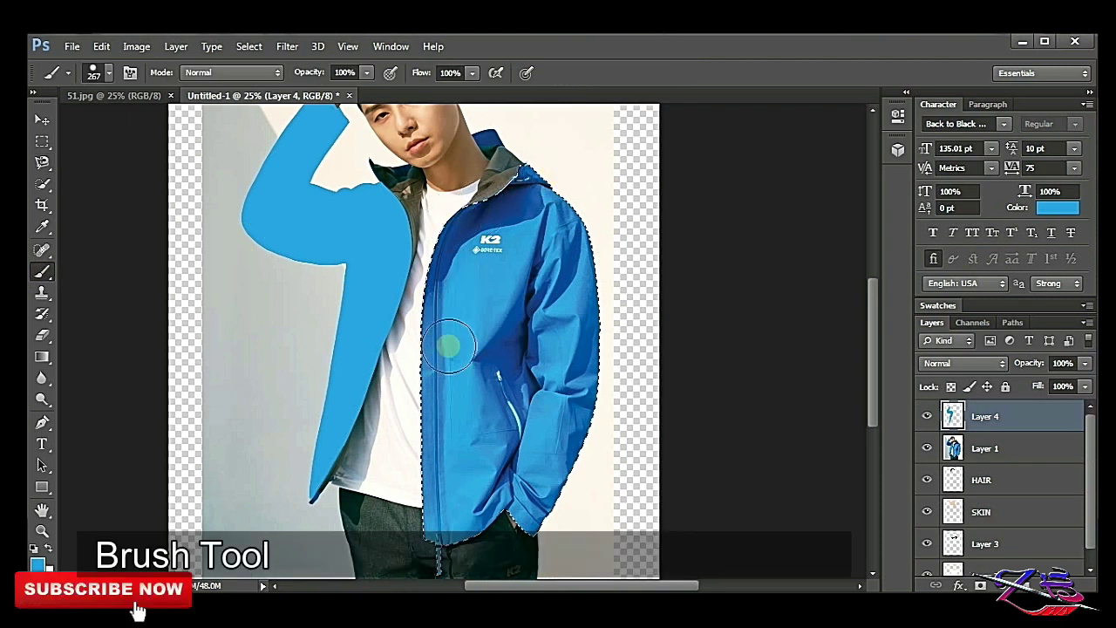
pyautogui.moveTo(448, 349); pyautogui.dragTo(429, 532)
pyautogui.moveTo(568, 225)
pyautogui.mouseDown()
pyautogui.moveTo(573, 480)
pyautogui.moveTo(563, 320)
pyautogui.moveTo(491, 466)
pyautogui.moveTo(493, 392)
pyautogui.mouseUp()
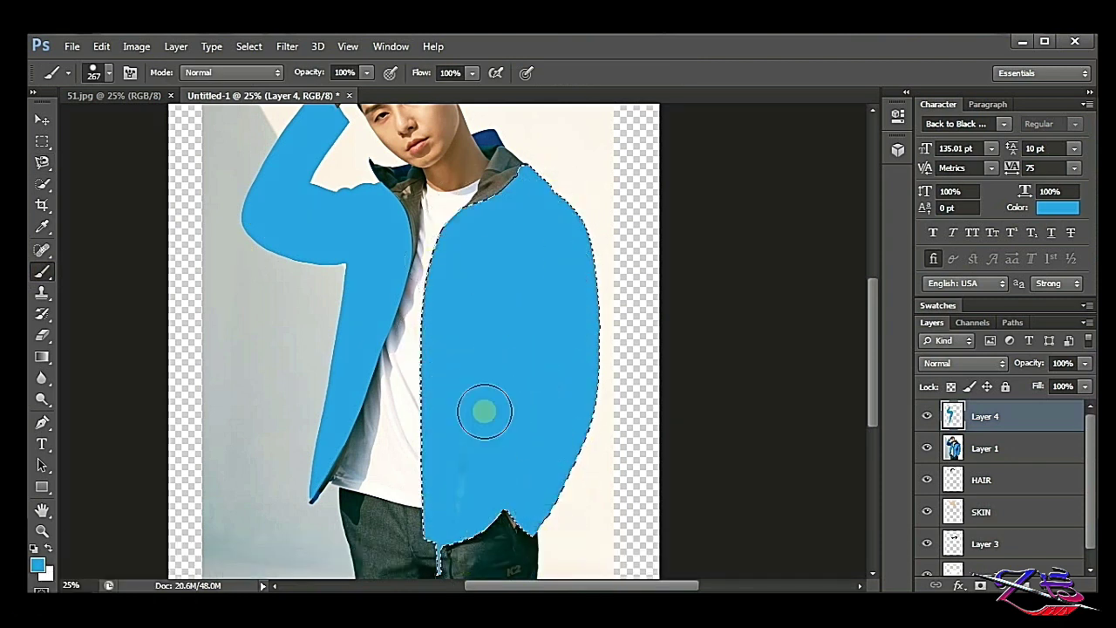
pyautogui.press('m')
pyautogui.hotkey('ctrl', 'd')
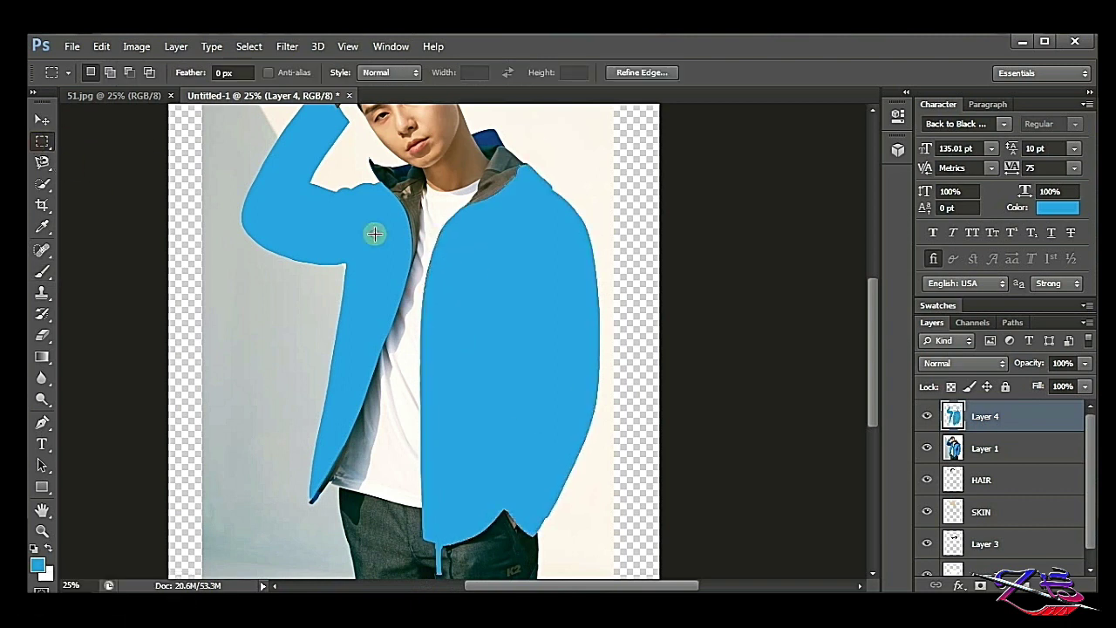
pyautogui.click(42, 162)
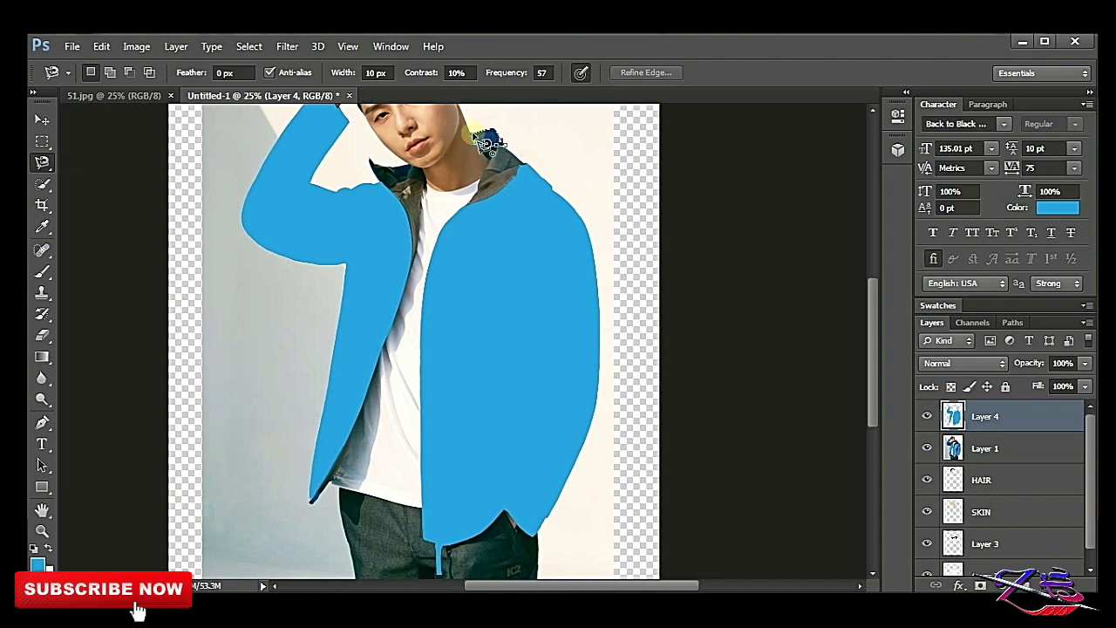
# - Set the foreground to dark blue and paint the inner collar with it
pyautogui.click(36, 565)
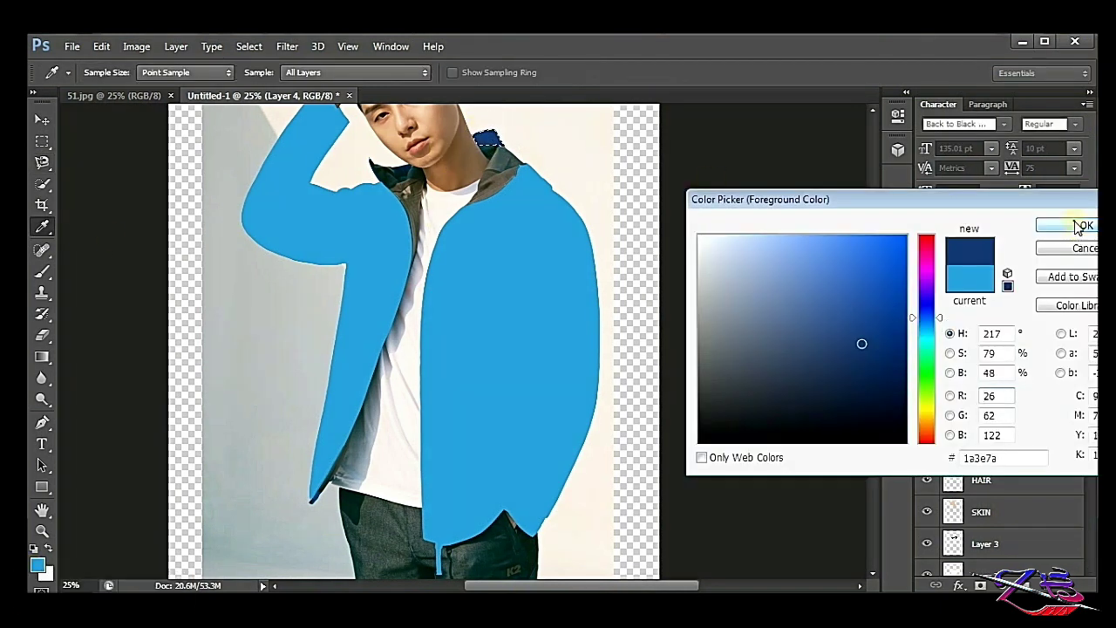
pyautogui.click(1086, 225)
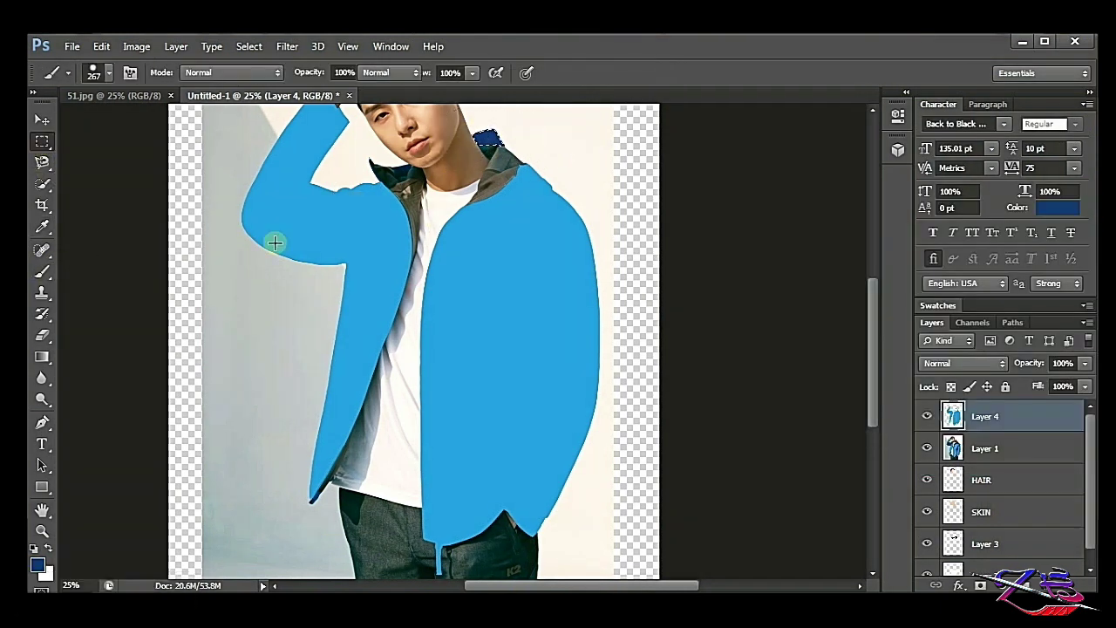
pyautogui.click(42, 162)
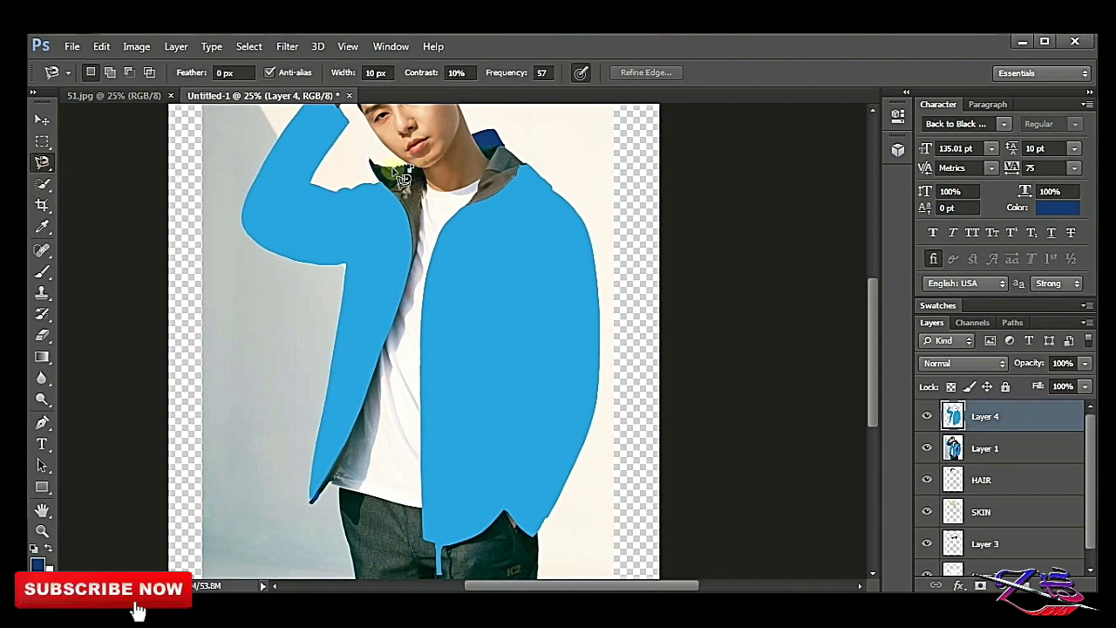
pyautogui.click(43, 272)
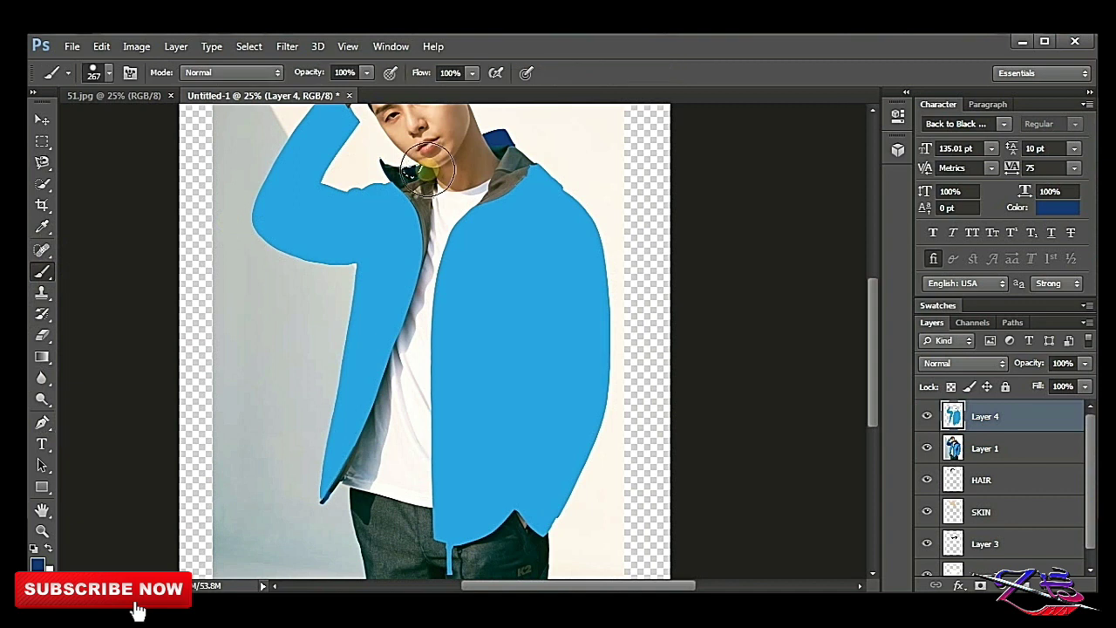
pyautogui.press('m')
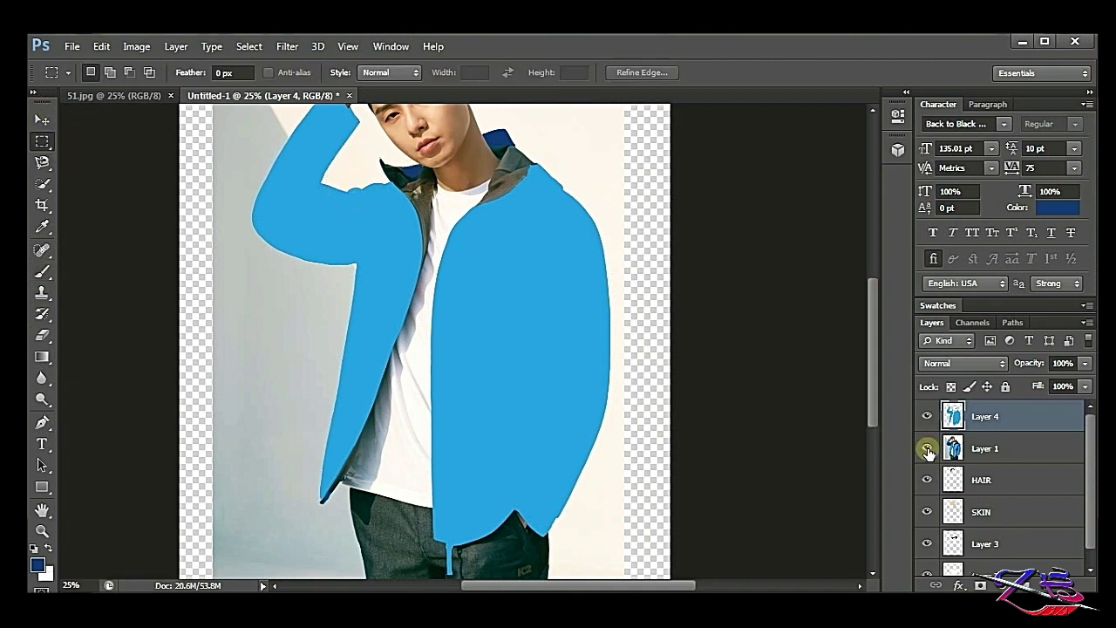
# - Hide and reshow the photo to check the flat colours, then move Layer 4 below SKIN
pyautogui.click(927, 449)
pyautogui.click(926, 448)
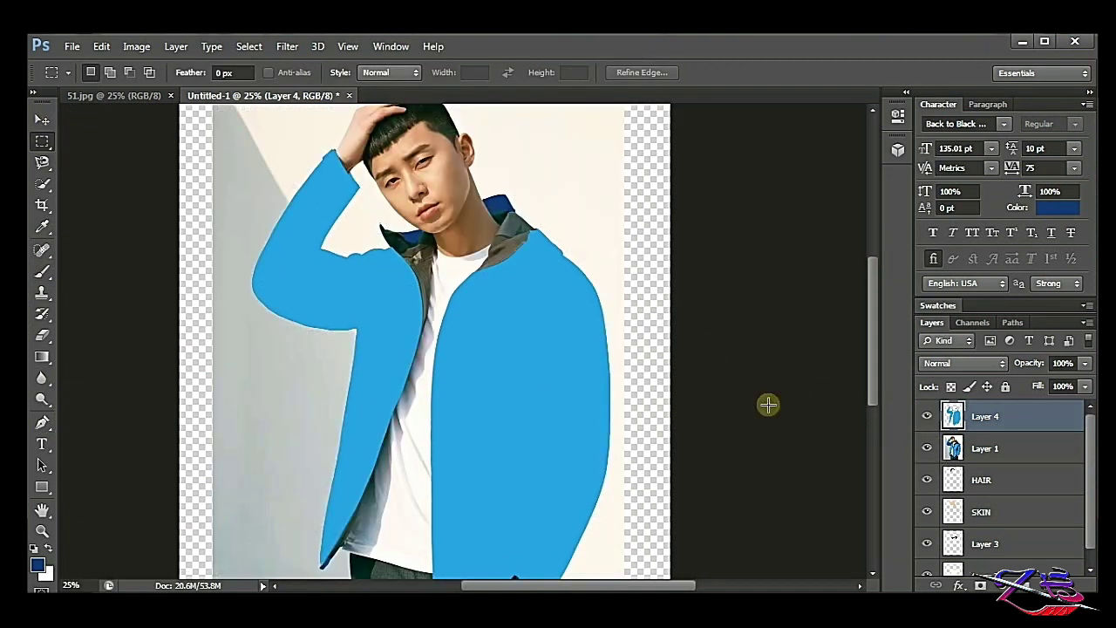
pyautogui.scroll(-1, 514, 371)
pyautogui.scroll(-2, 523, 376)
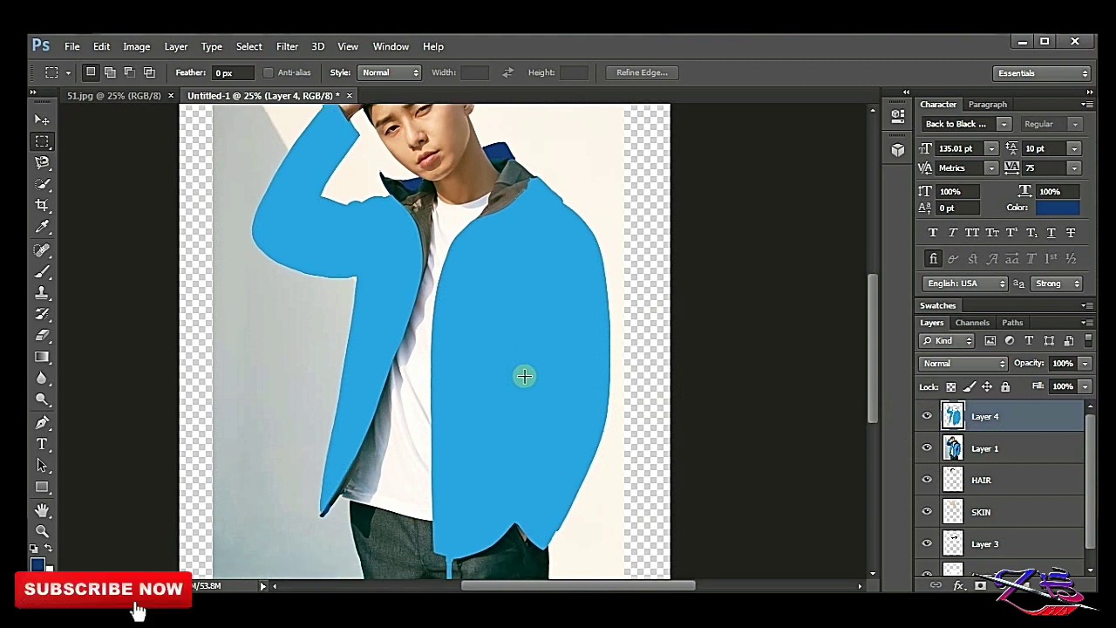
pyautogui.scroll(-3, 700, 438)
pyautogui.moveTo(983, 416); pyautogui.dragTo(981, 527)
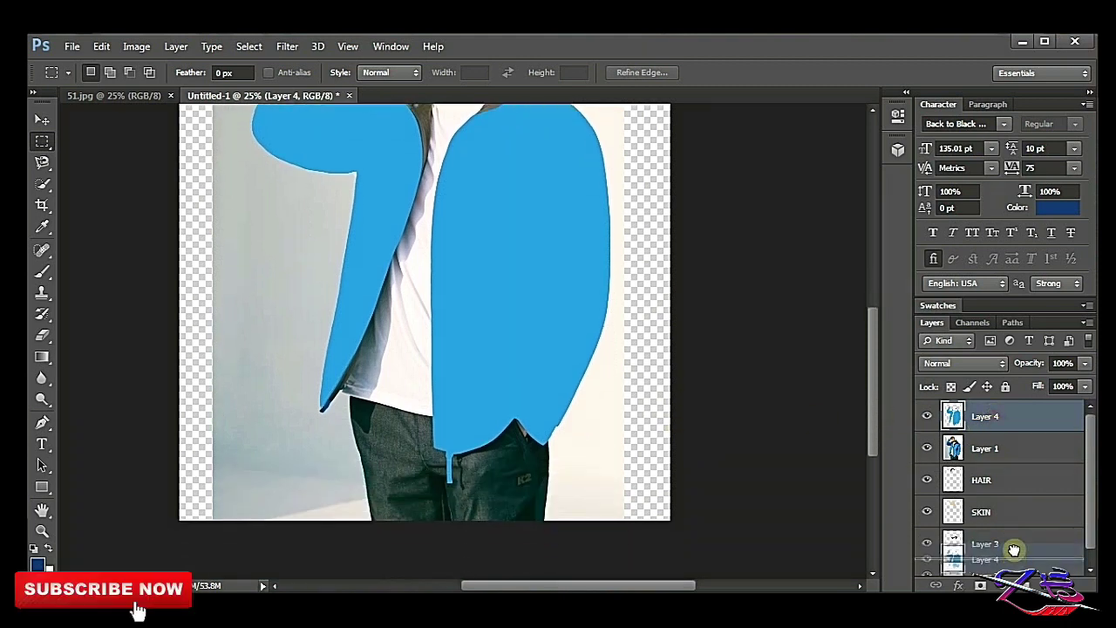
# - Add Layer 5 and move it to the bottom of the stack
pyautogui.click(45, 185)
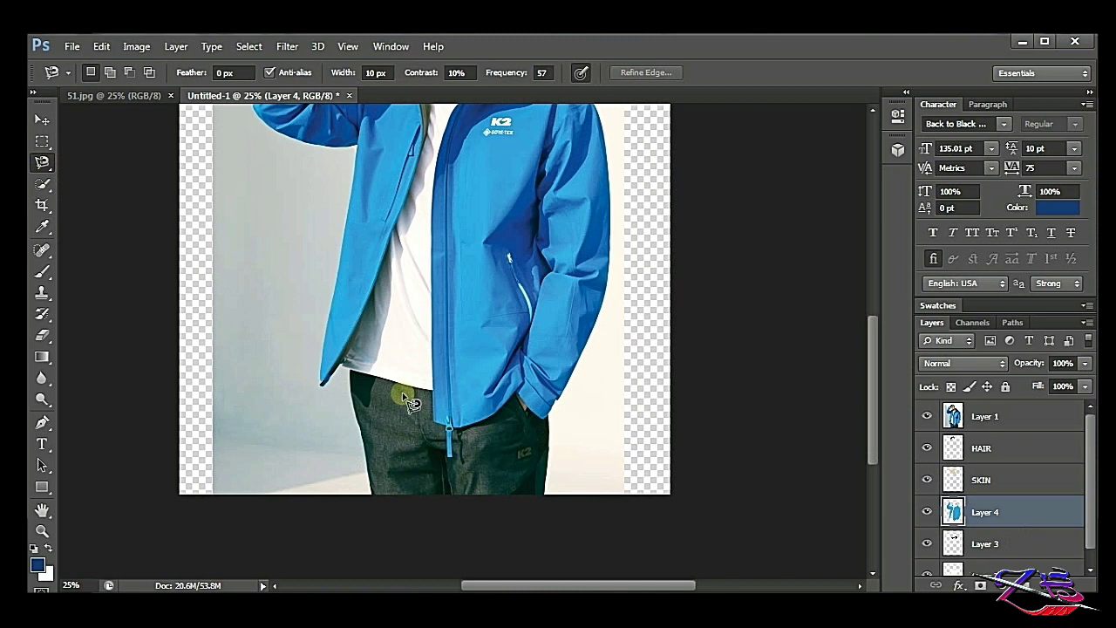
pyautogui.click(1047, 585)
pyautogui.moveTo(1017, 567); pyautogui.dragTo(1011, 565)
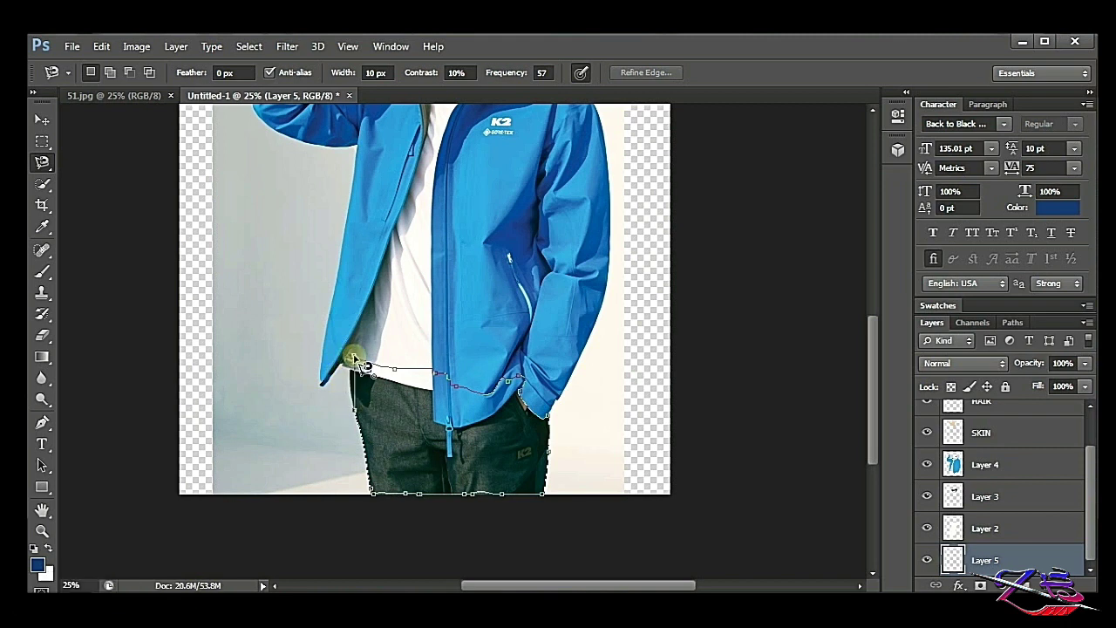
# - Select the trousers and fill them with the dark green sampled from the photo
pyautogui.click(349, 362)
pyautogui.click(37, 565)
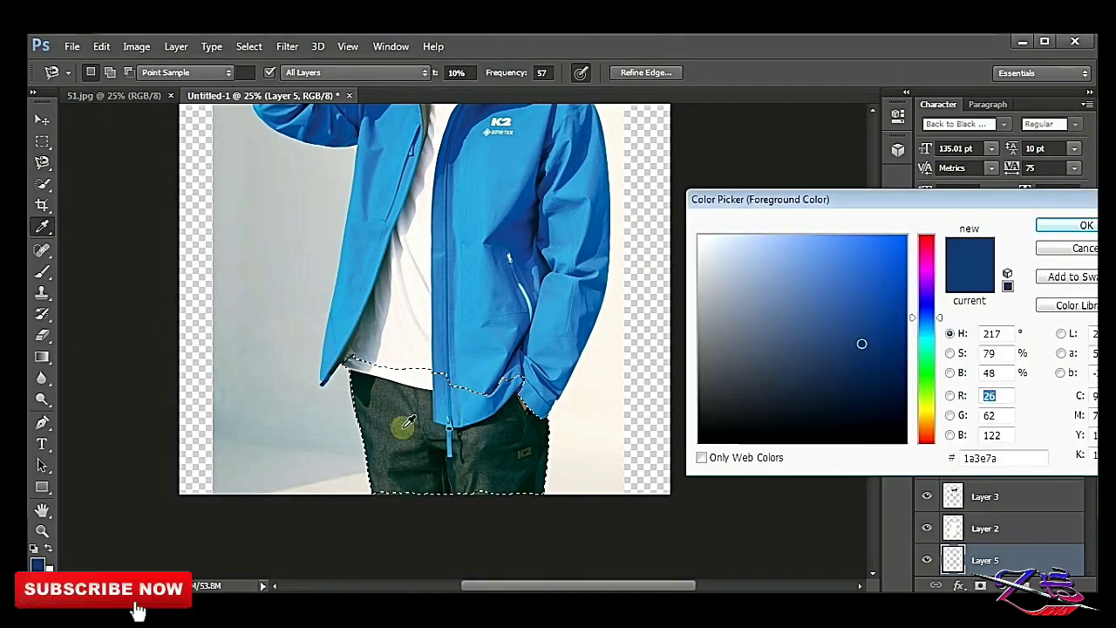
pyautogui.click(401, 427)
pyautogui.press('Return')
pyautogui.click(42, 270)
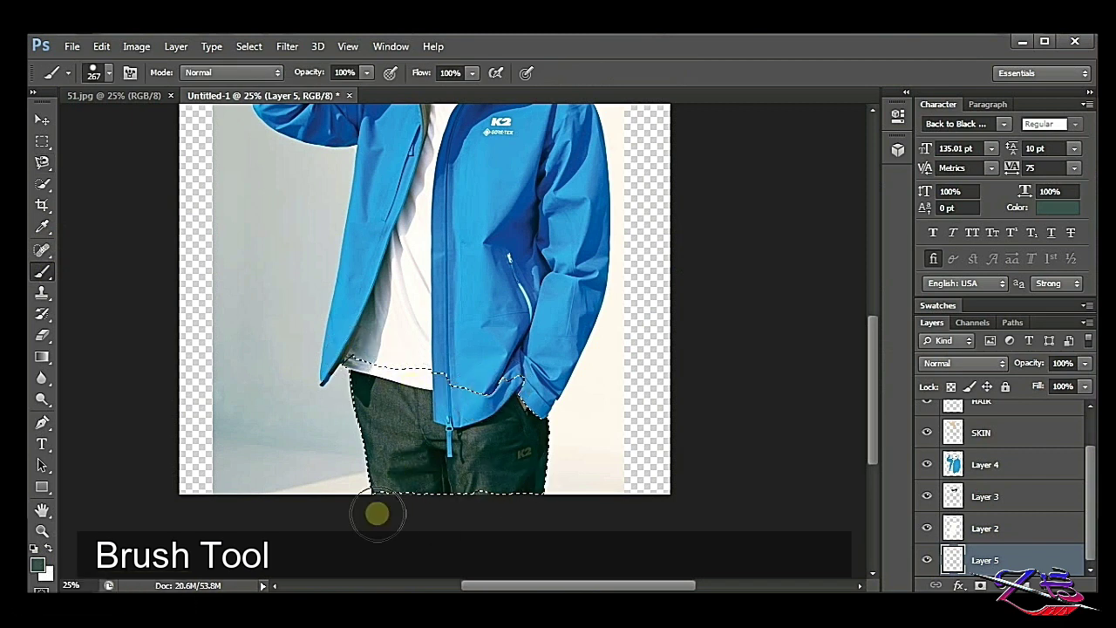
pyautogui.click(41, 140)
pyautogui.hotkey('ctrl', 'd')
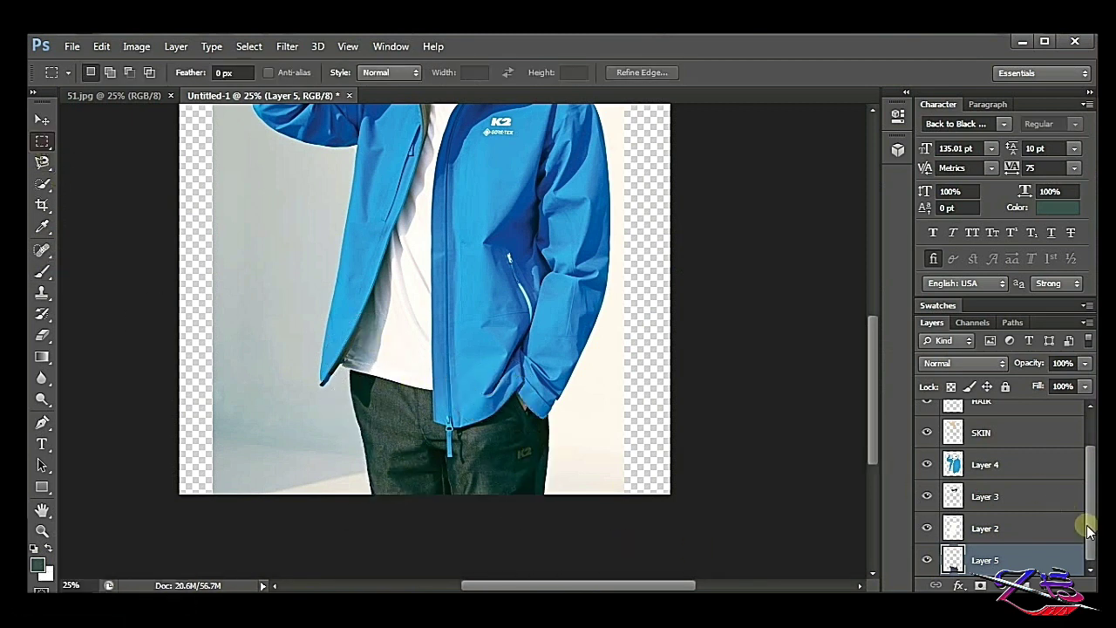
pyautogui.moveTo(1090, 523); pyautogui.dragTo(1094, 466)
pyautogui.click(42, 529)
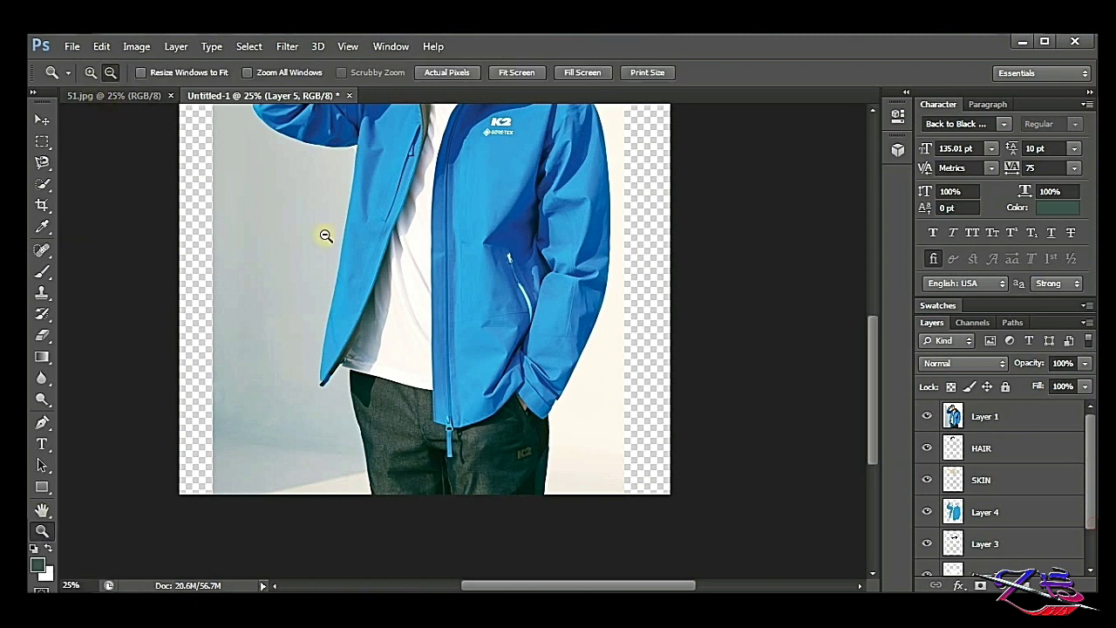
# - Hide the Layer 1 photo to reveal the flat illustration underneath
pyautogui.keyDown('alt'); pyautogui.click(325, 236); pyautogui.keyUp('alt')
pyautogui.click(929, 416)
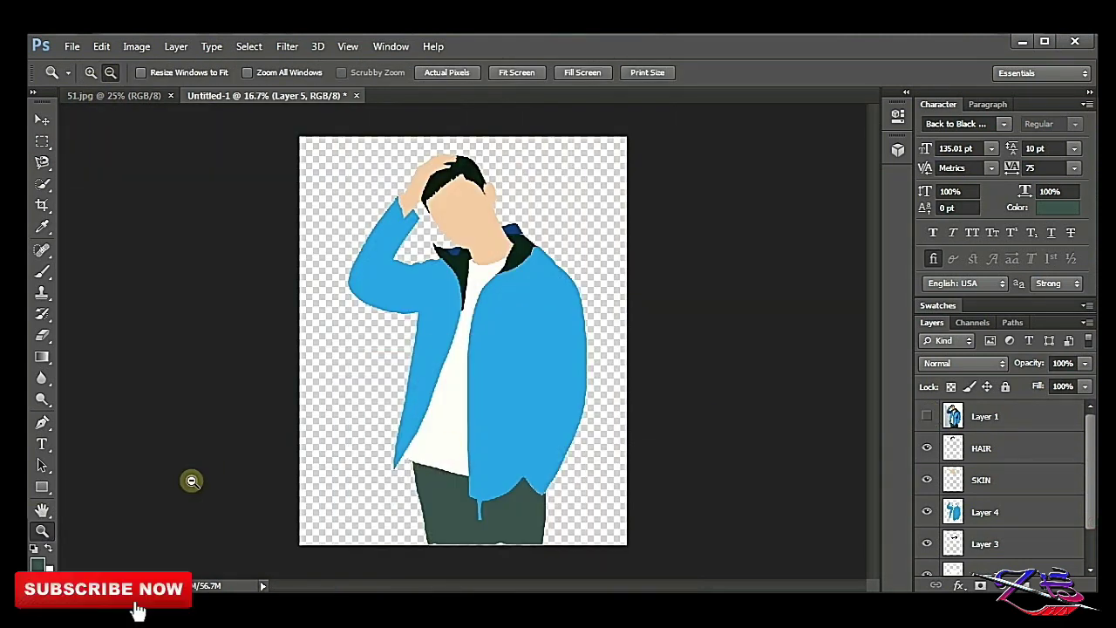
pyautogui.click(588, 309)
pyautogui.scroll(-2, 588, 309)
# - Rescale the dark Layer 3 collar-lining piece so it sits around the neck
pyautogui.click(986, 543)
pyautogui.hotkey('ctrl', 't')
pyautogui.moveTo(411, 269); pyautogui.dragTo(407, 279)
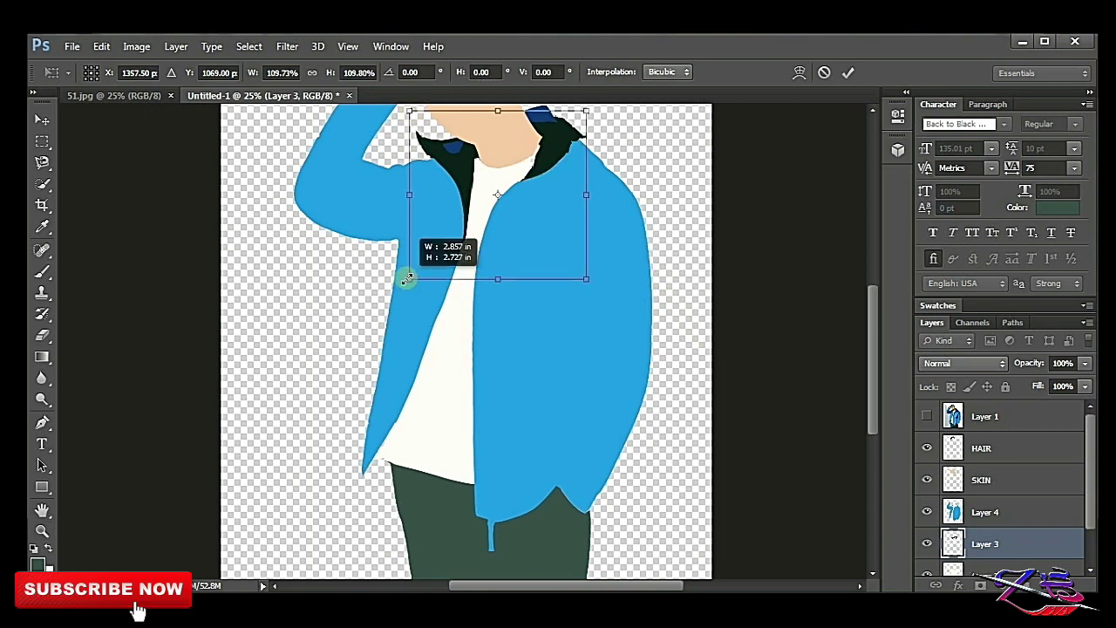
pyautogui.press('Return')
pyautogui.hotkey('alt', '[')
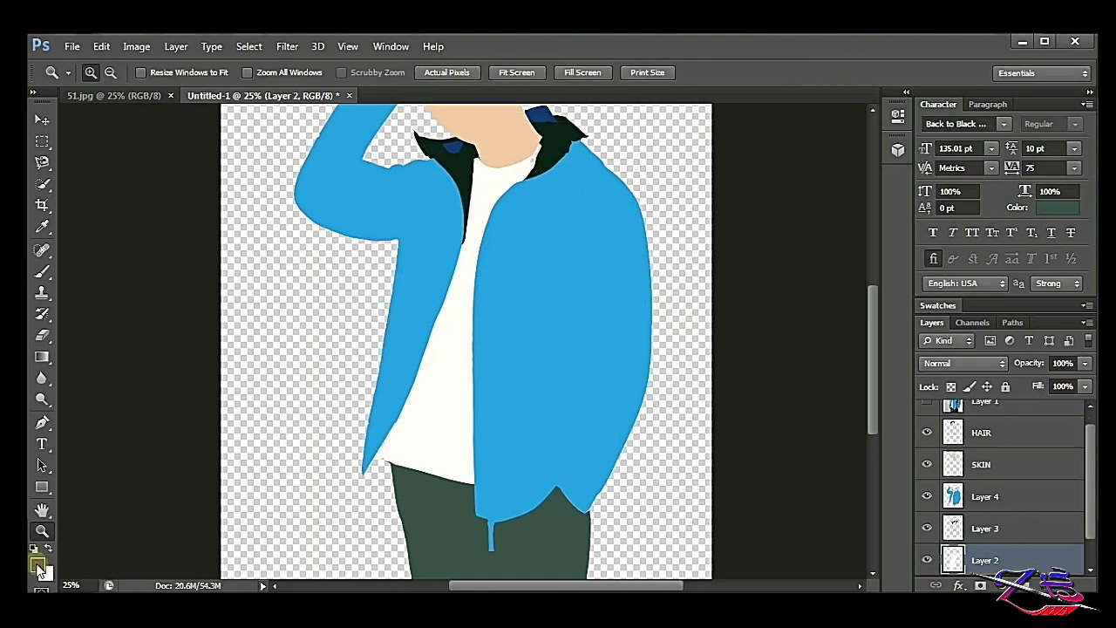
pyautogui.keyDown('alt'); pyautogui.click(554, 405); pyautogui.keyUp('alt')
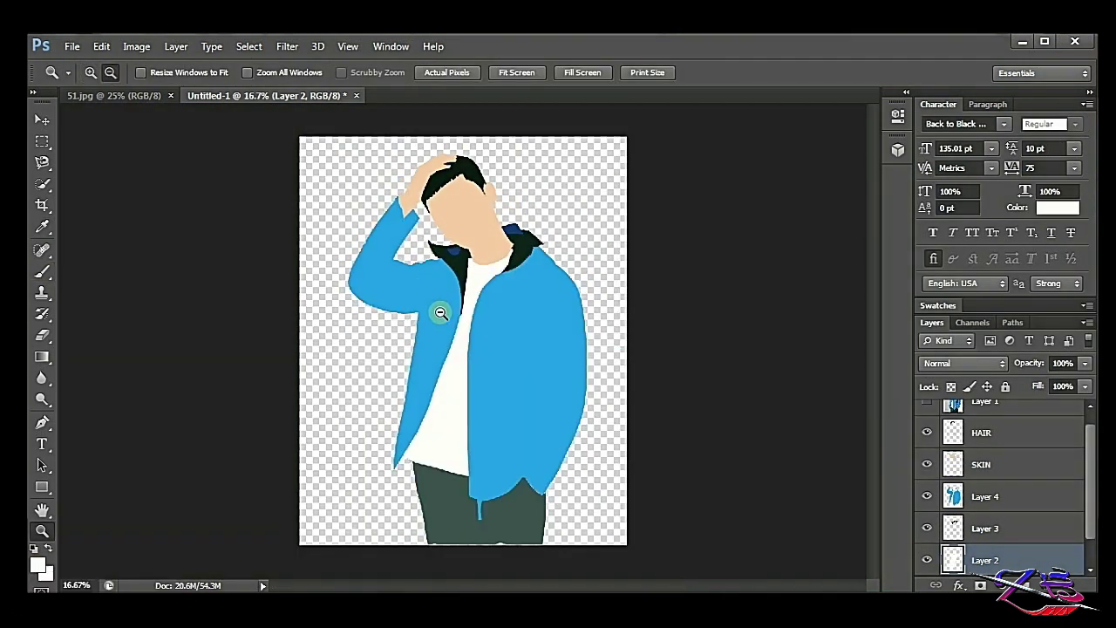
pyautogui.click(295, 431)
pyautogui.click(985, 528)
pyautogui.hotkey('ctrl', 't')
pyautogui.moveTo(549, 229); pyautogui.dragTo(545, 233)
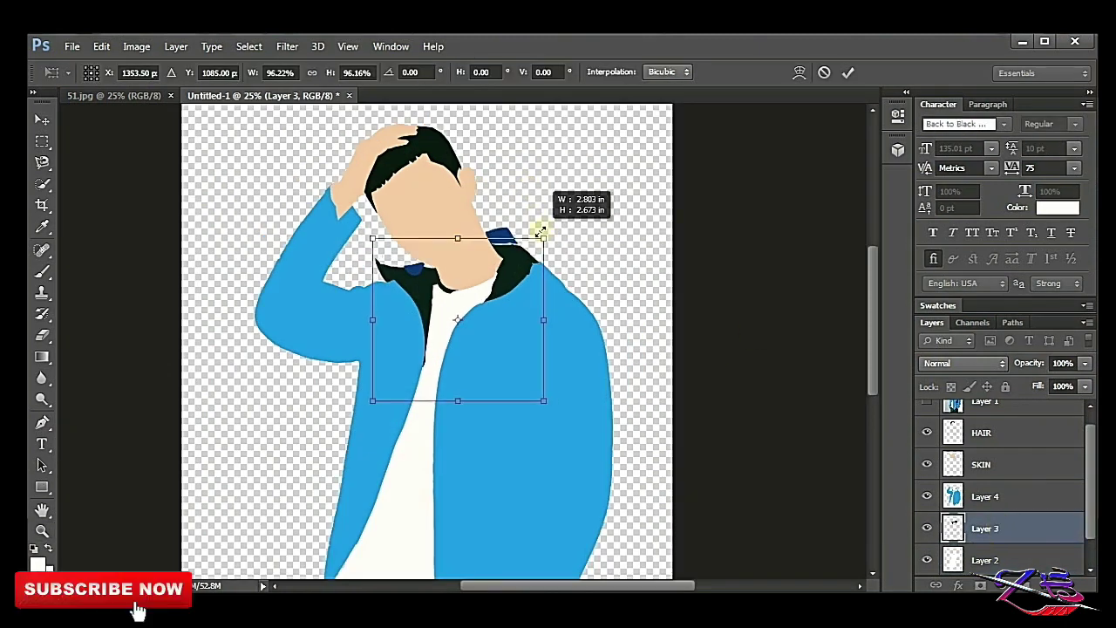
pyautogui.press('Return')
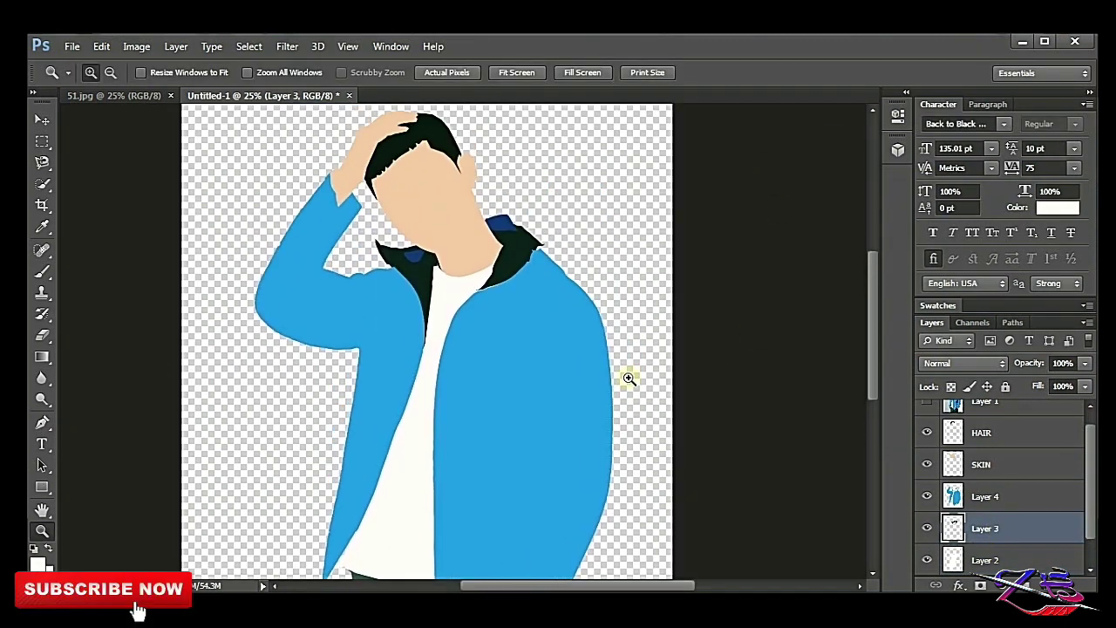
# - Save the flat-colour artwork as a PNG file with default PNG options
pyautogui.hotkey('ctrl', 'shift', 's')
pyautogui.click(593, 388)
pyautogui.click(592, 340)
pyautogui.press('Return')
pyautogui.click(619, 189)
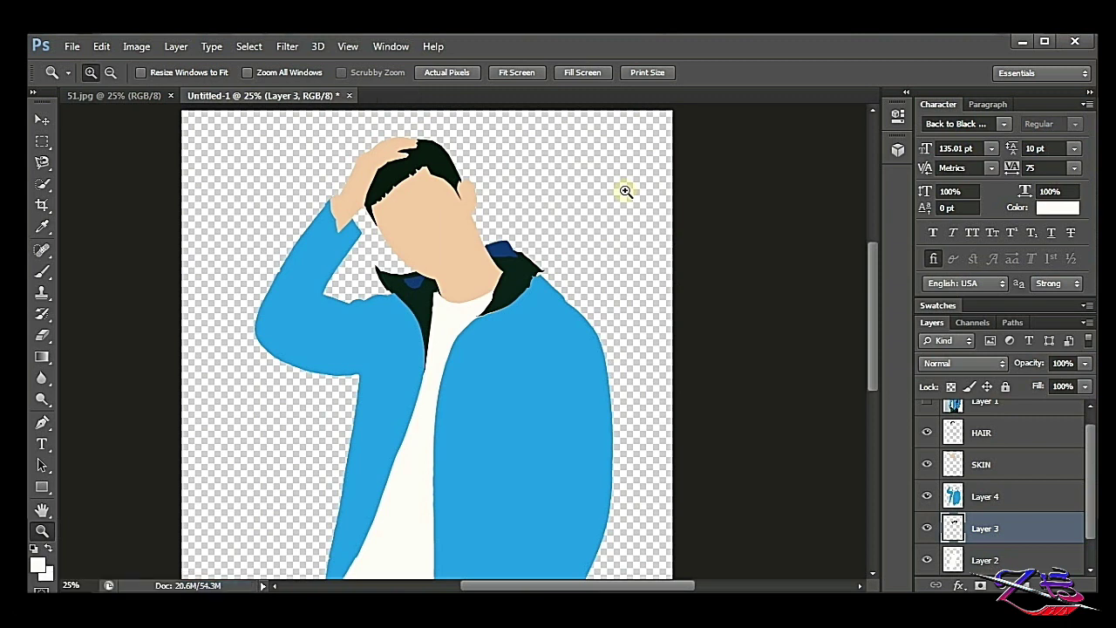
pyautogui.press('m')
pyautogui.click(71, 46)
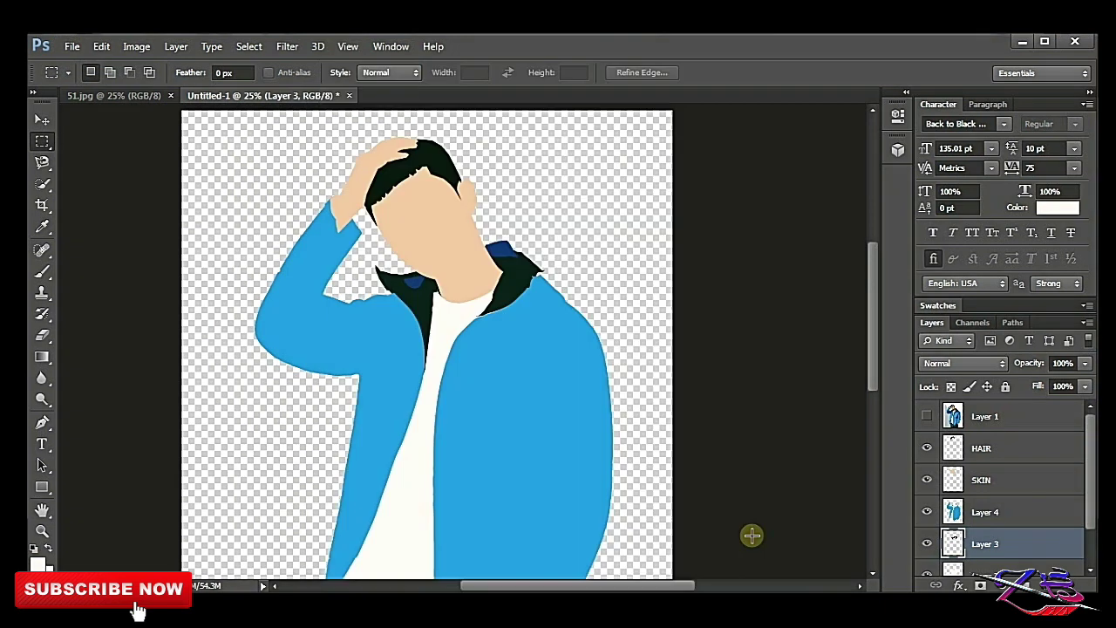
# - Create a new square 10 × 10 inch document
pyautogui.click(71, 46)
pyautogui.click(87, 63)
pyautogui.click(584, 213)
pyautogui.click(577, 242)
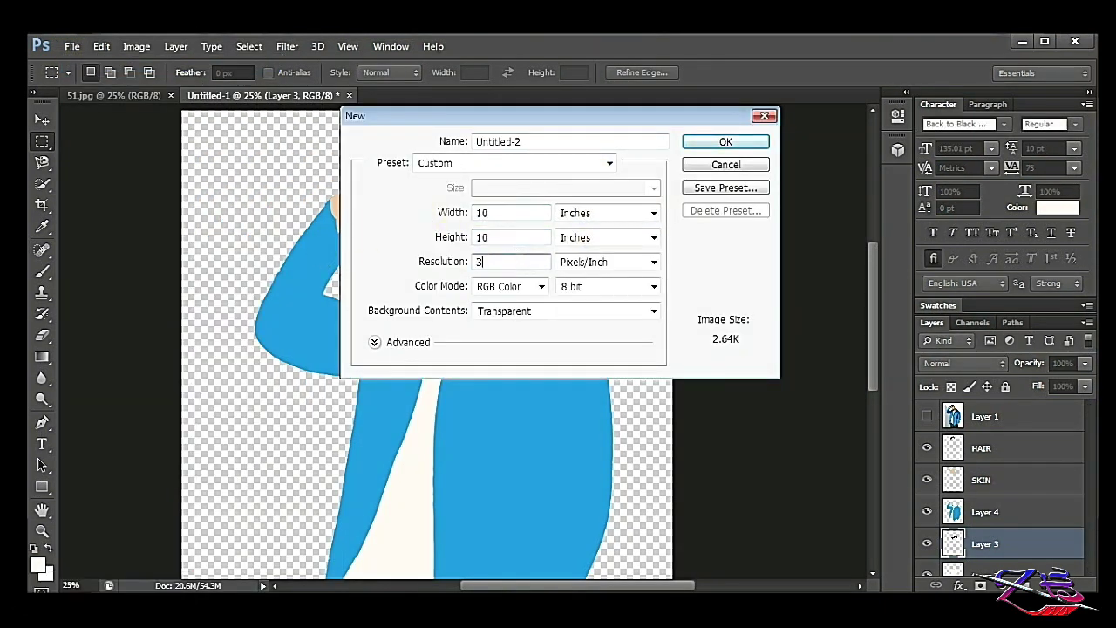
pyautogui.click(694, 143)
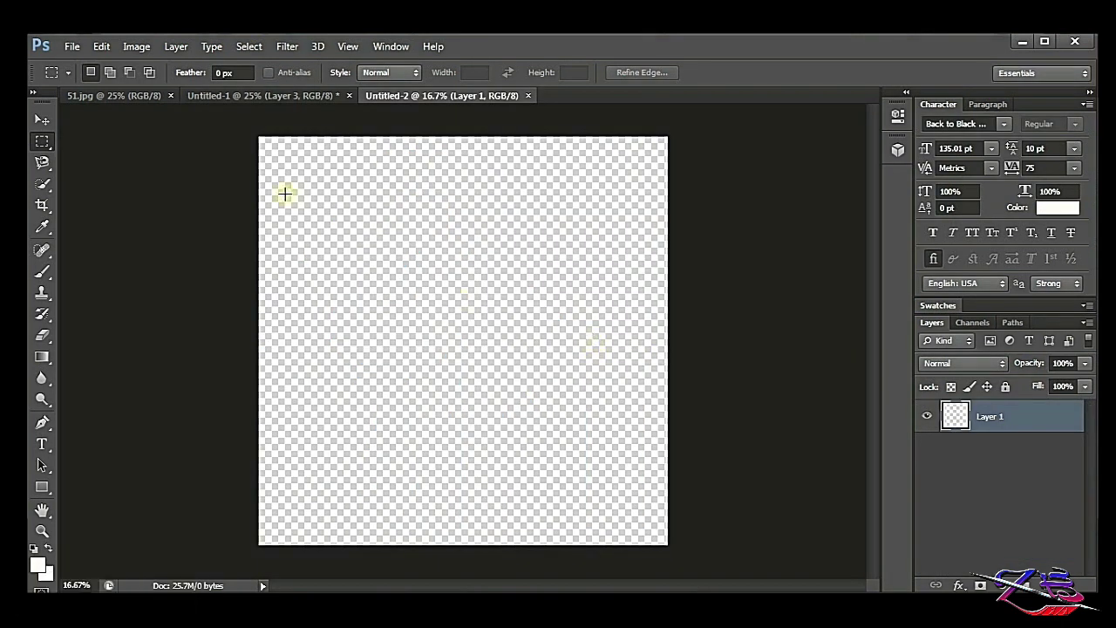
# - Draw a full-canvas rectangle and change its fill to a flat mid grey swatch
pyautogui.click(42, 489)
pyautogui.moveTo(251, 133)
pyautogui.mouseDown()
pyautogui.moveTo(667, 549)
pyautogui.moveTo(659, 543)
pyautogui.mouseUp()
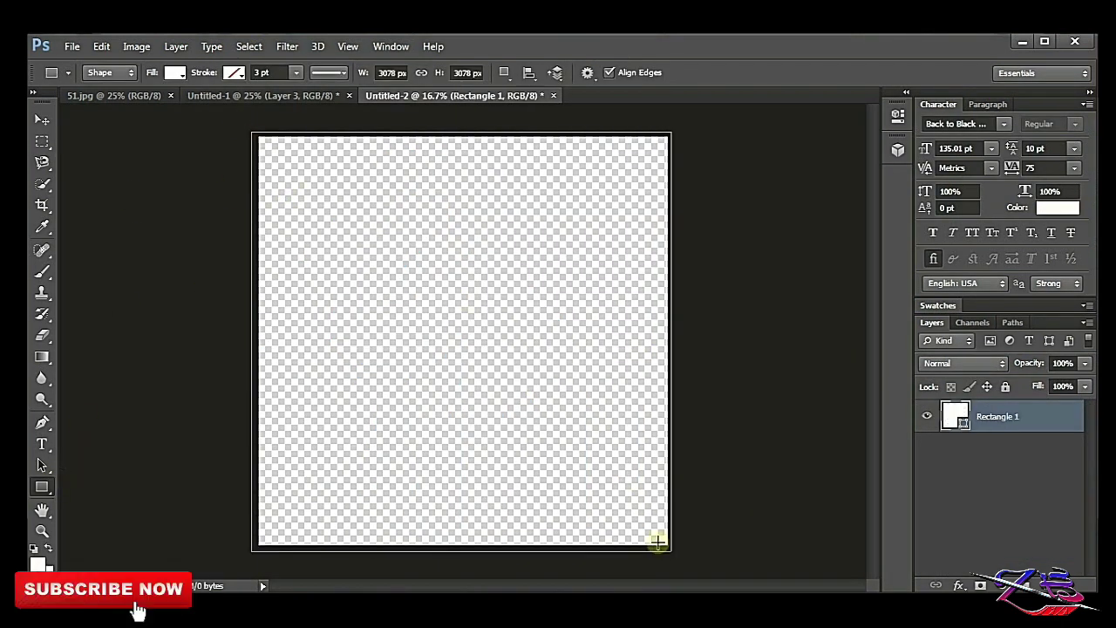
pyautogui.click(174, 74)
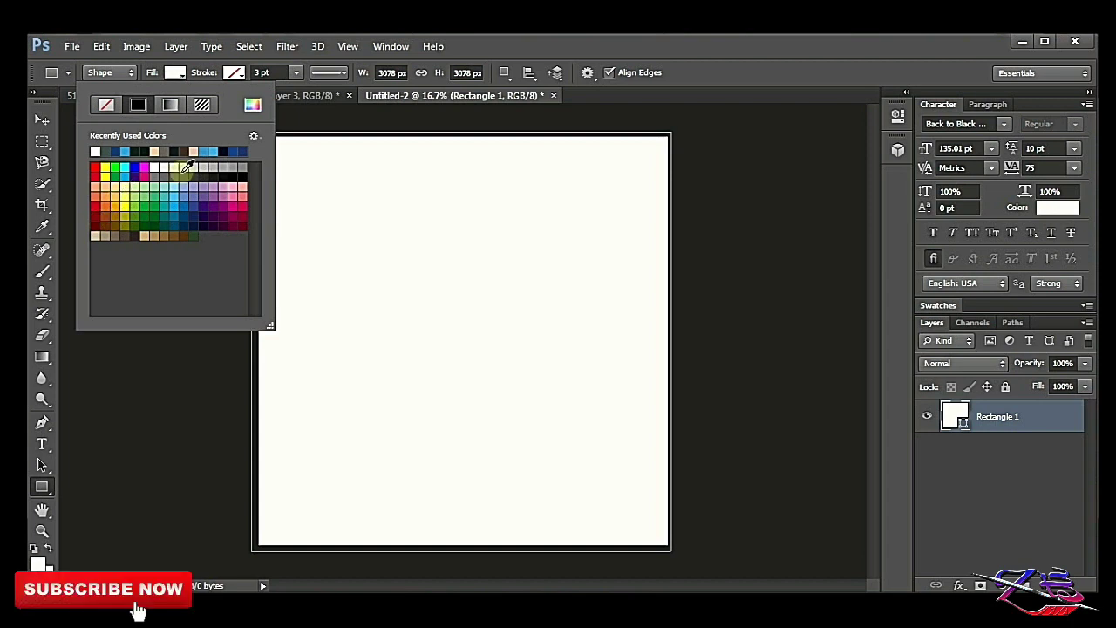
pyautogui.click(243, 167)
pyautogui.click(340, 131)
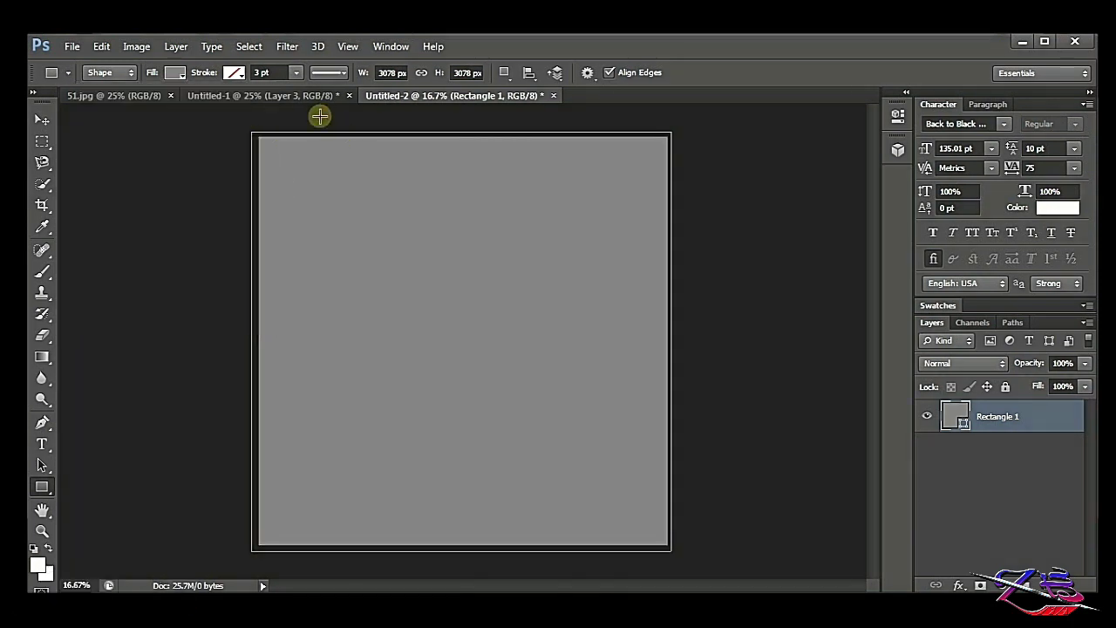
pyautogui.click(316, 114)
pyautogui.click(523, 249)
pyautogui.click(101, 47)
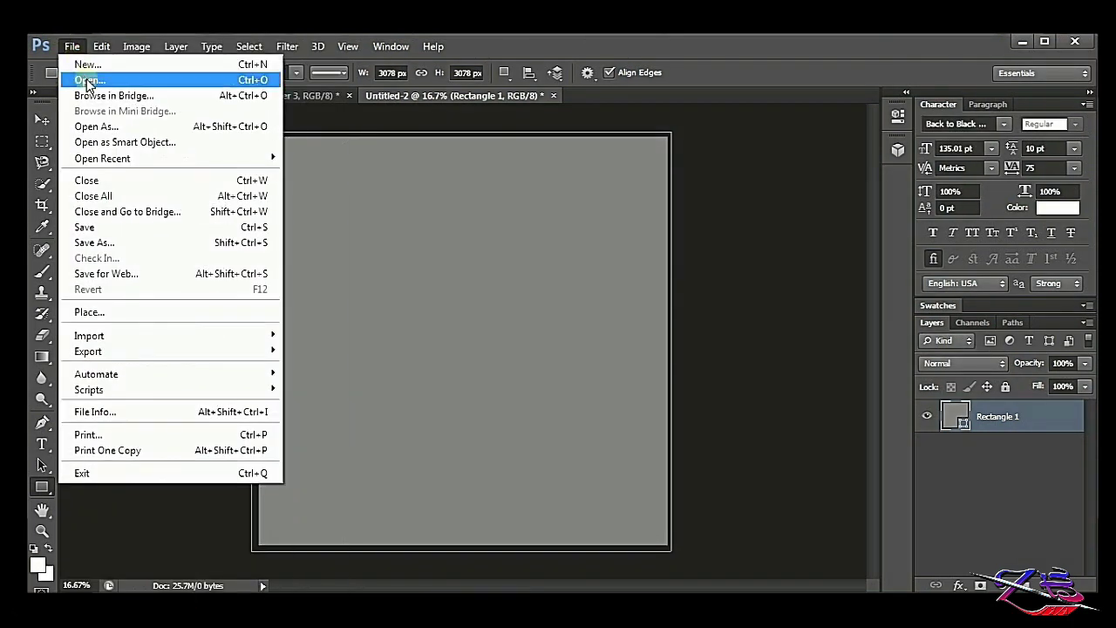
# - Open the saved Untitled-1.png man illustration
pyautogui.click(83, 122)
pyautogui.write('nti')
pyautogui.press('Down')
pyautogui.click(734, 503)
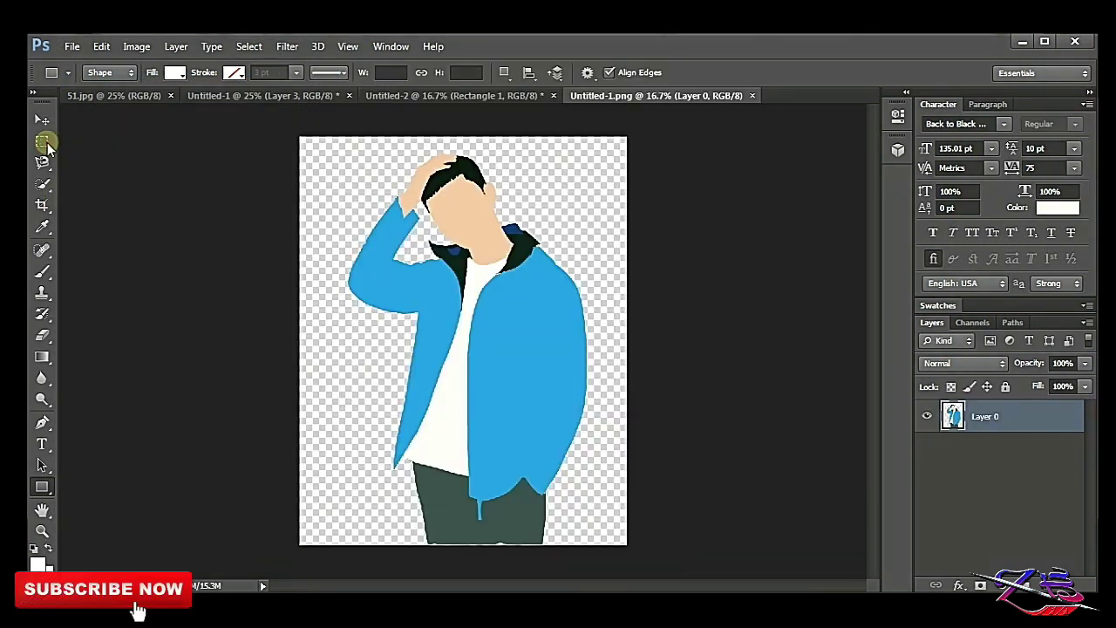
# - Copy the whole figure into Untitled-2 and enlarge it slightly to fill the grey square
pyautogui.press('m')
pyautogui.moveTo(298, 135); pyautogui.dragTo(641, 535)
pyautogui.hotkey('ctrl', 'c')
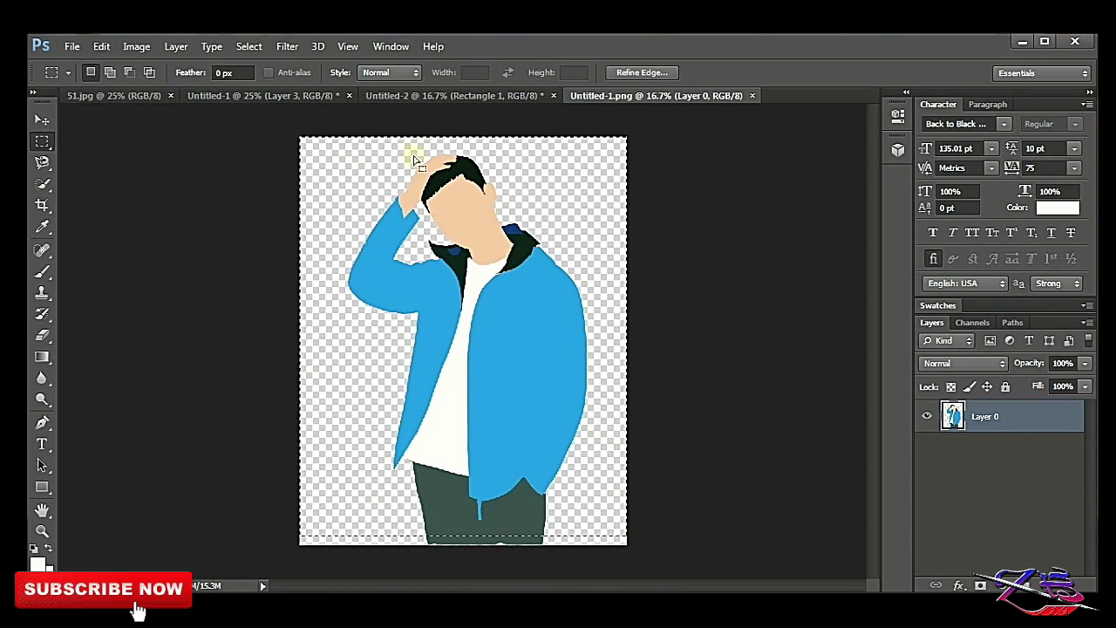
pyautogui.click(453, 95)
pyautogui.hotkey('ctrl', 'v')
pyautogui.hotkey('ctrl', 't')
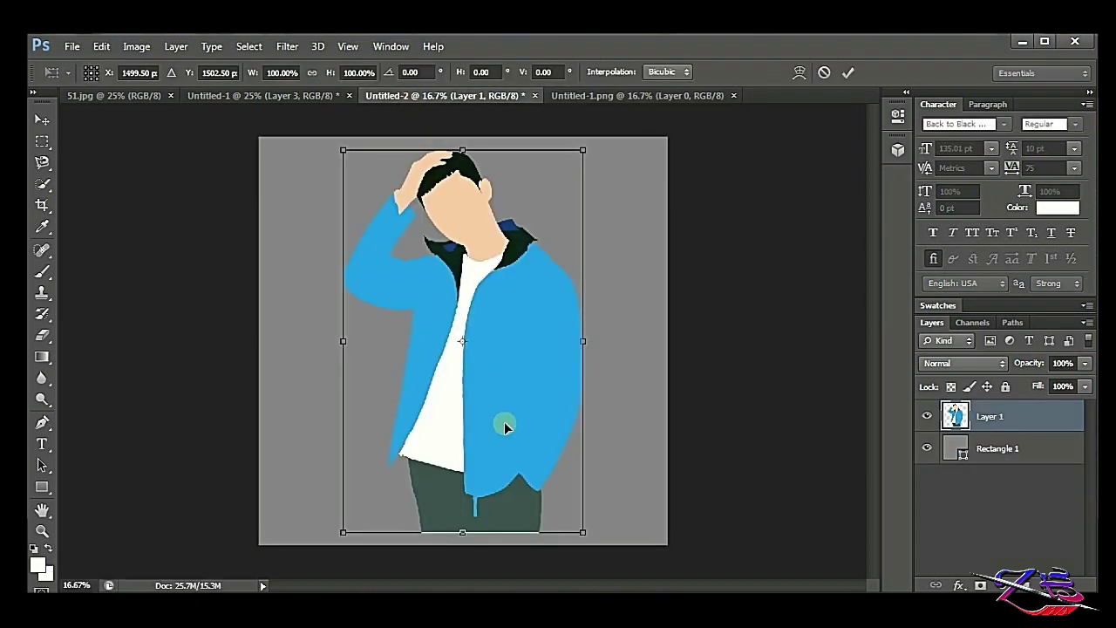
pyautogui.moveTo(581, 531); pyautogui.dragTo(593, 547)
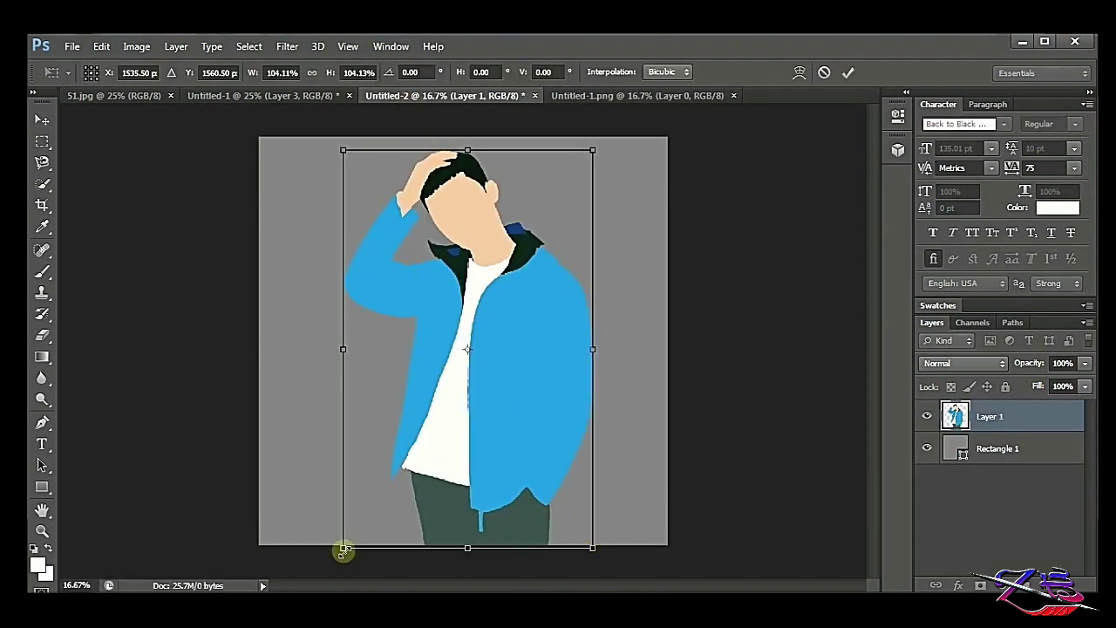
pyautogui.moveTo(342, 548); pyautogui.dragTo(338, 554)
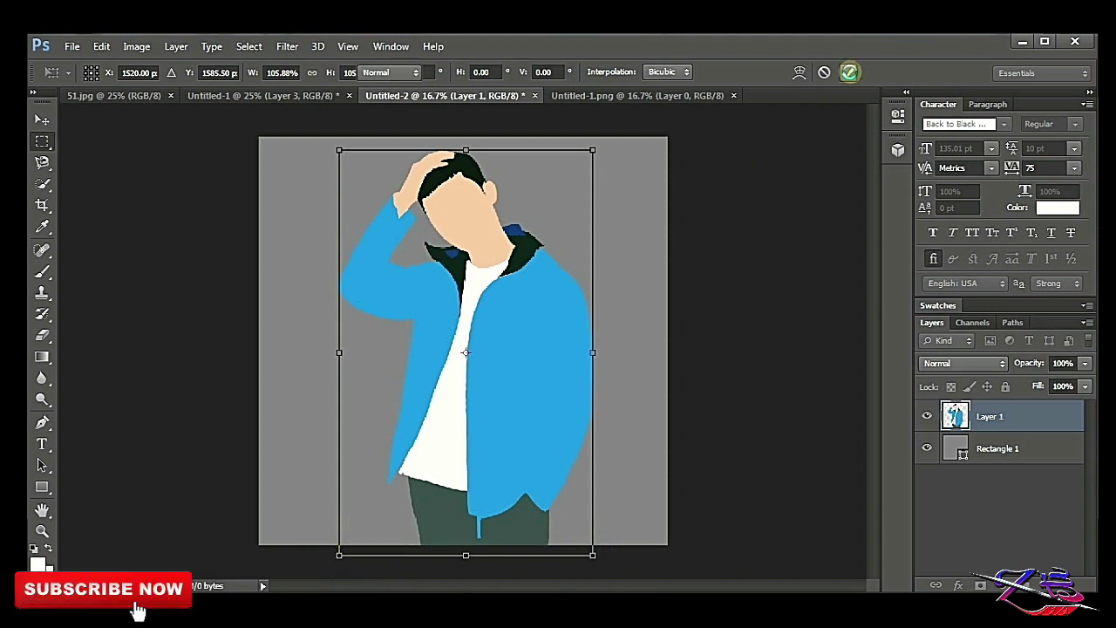
pyautogui.click(850, 74)
# - Inspect the jacket up close, then add a new empty layer above Rectangle 1
pyautogui.click(43, 534)
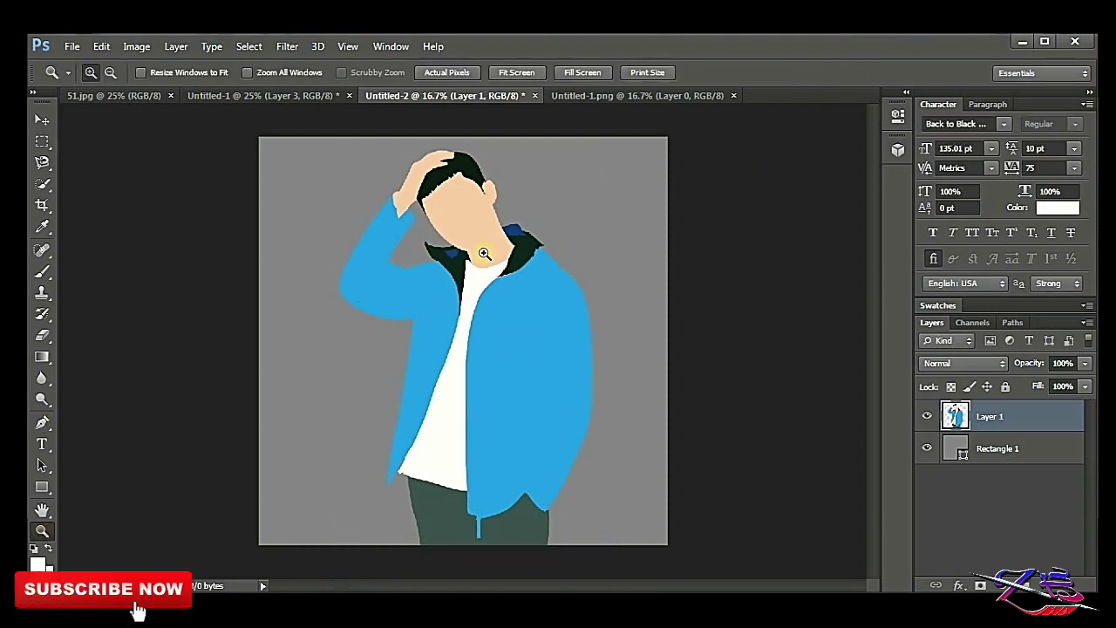
pyautogui.click(610, 304)
pyautogui.scroll(-2, 611, 304)
pyautogui.scroll(-1, 612, 305)
pyautogui.scroll(1, 613, 304)
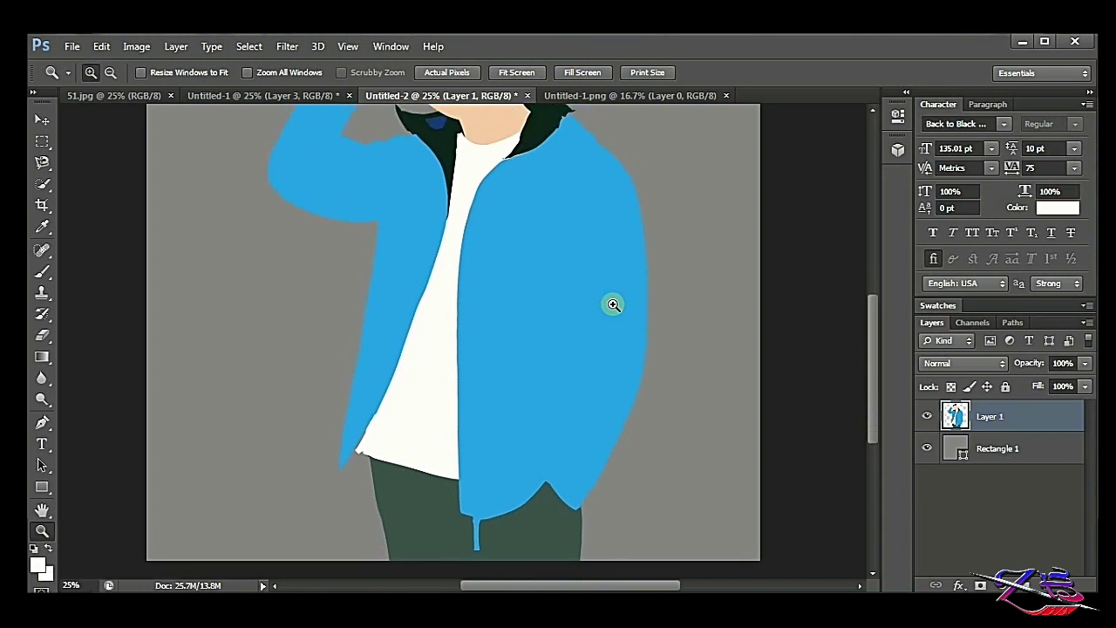
pyautogui.scroll(1, 613, 304)
pyautogui.scroll(1, 613, 305)
pyautogui.scroll(1, 613, 305)
pyautogui.scroll(-2, 613, 304)
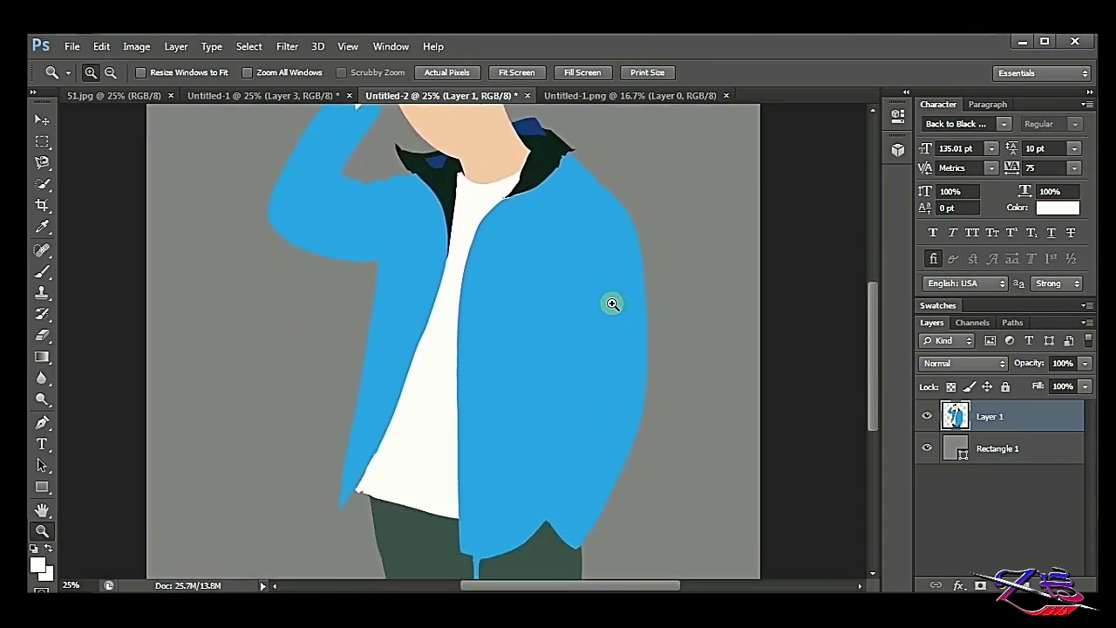
pyautogui.scroll(-2, 611, 301)
pyautogui.scroll(1, 610, 301)
pyautogui.keyDown('alt'); pyautogui.click(558, 266); pyautogui.keyUp('alt')
pyautogui.click(1032, 450)
pyautogui.click(1053, 584)
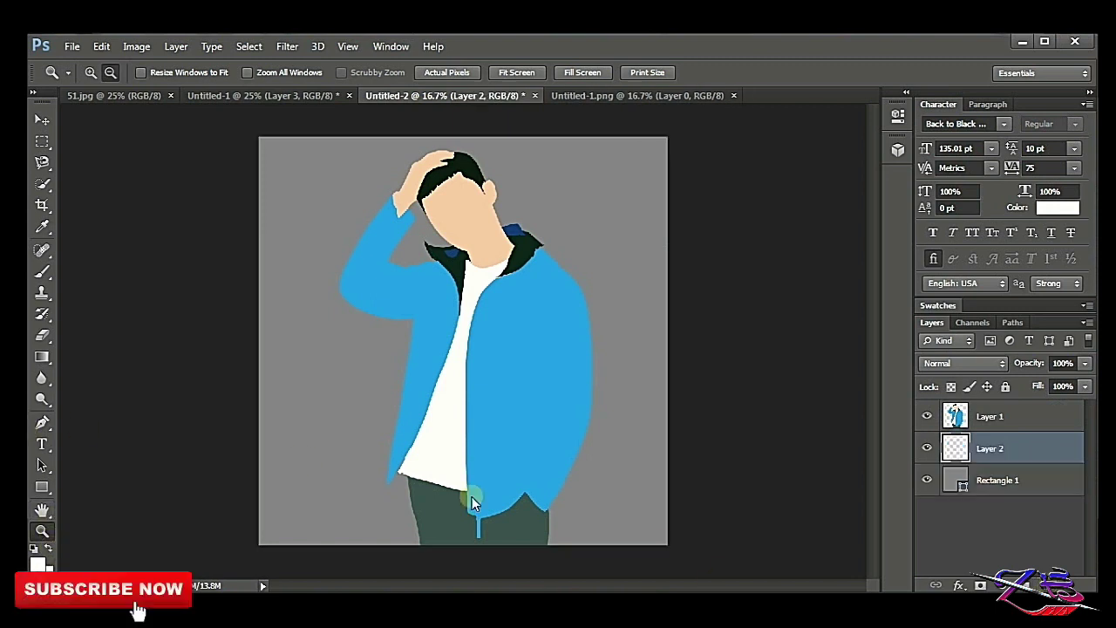
# - Set the brush foreground colour to white
pyautogui.click(42, 271)
pyautogui.click(39, 566)
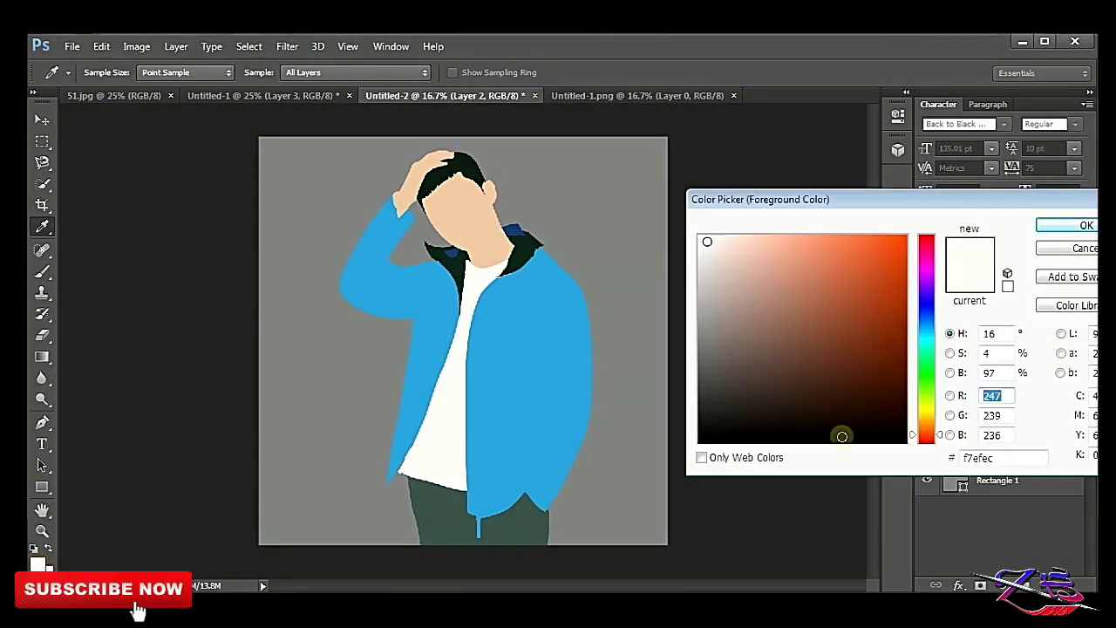
pyautogui.click(928, 340)
pyautogui.click(903, 237)
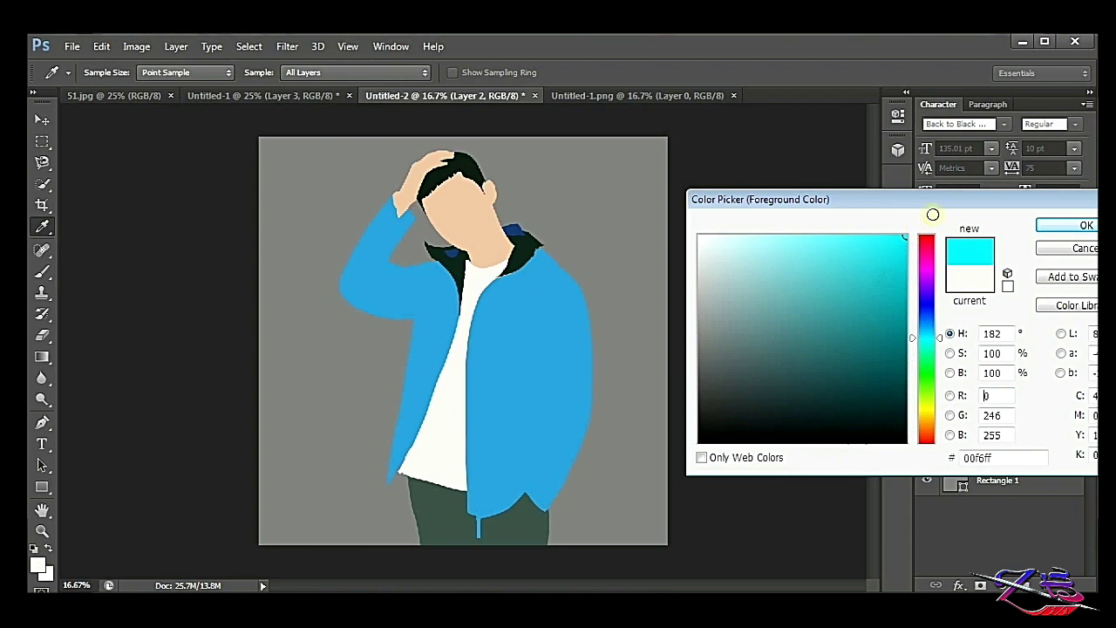
pyautogui.click(1081, 225)
pyautogui.click(40, 565)
pyautogui.moveTo(710, 235); pyautogui.dragTo(668, 252)
pyautogui.click(1076, 222)
# - Paint a soft white glow behind the man with a 2448 px soft round brush
pyautogui.rightClick(598, 369)
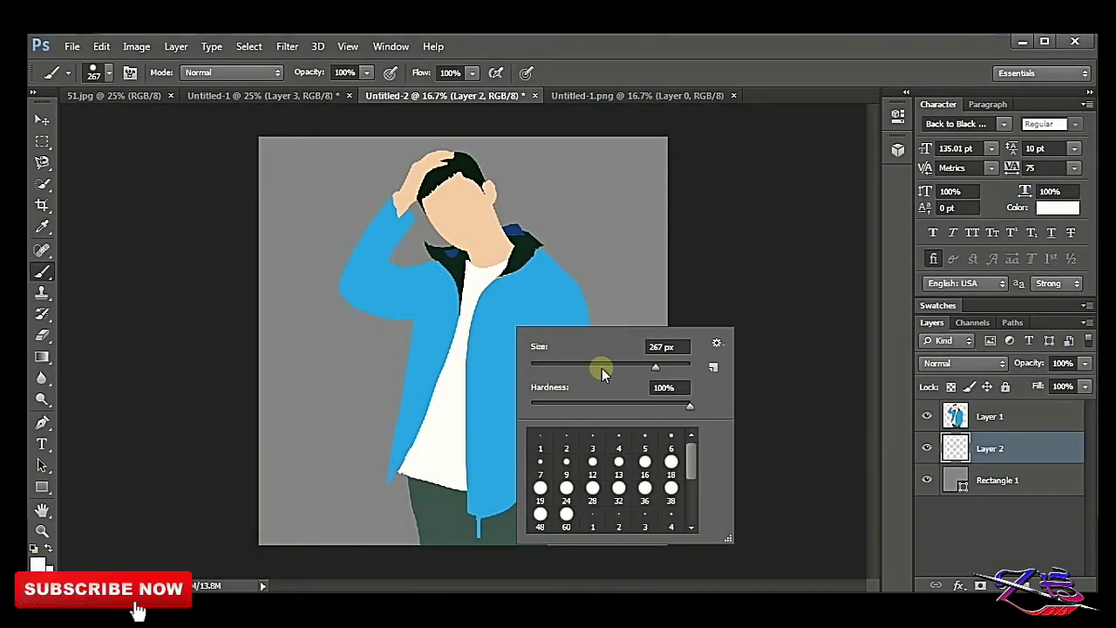
pyautogui.click(670, 510)
pyautogui.moveTo(671, 367); pyautogui.dragTo(689, 367)
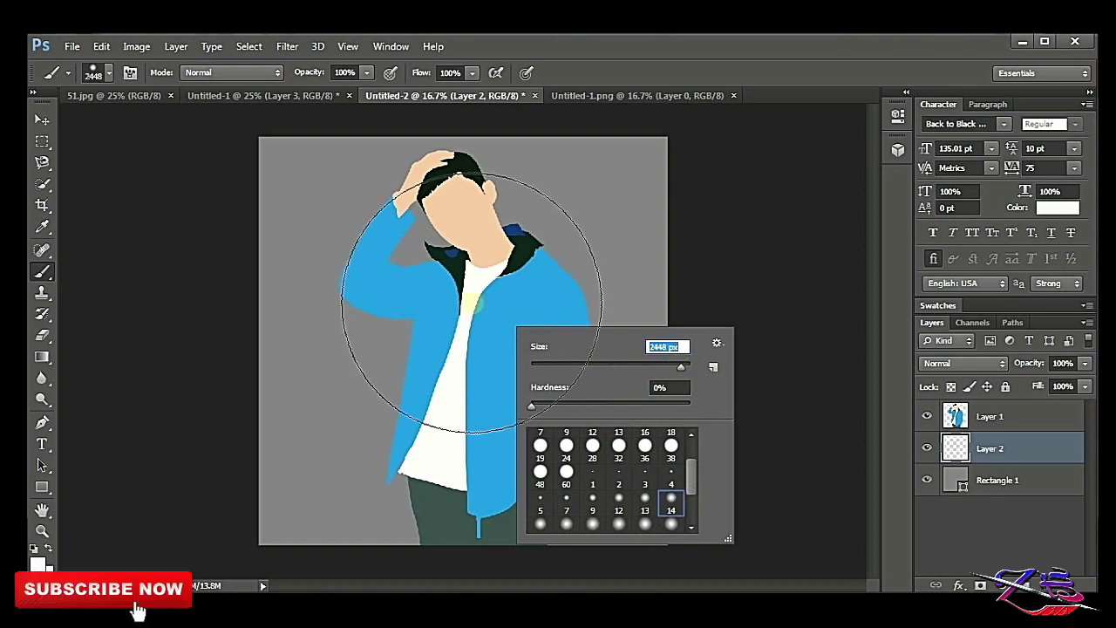
pyautogui.click(475, 347)
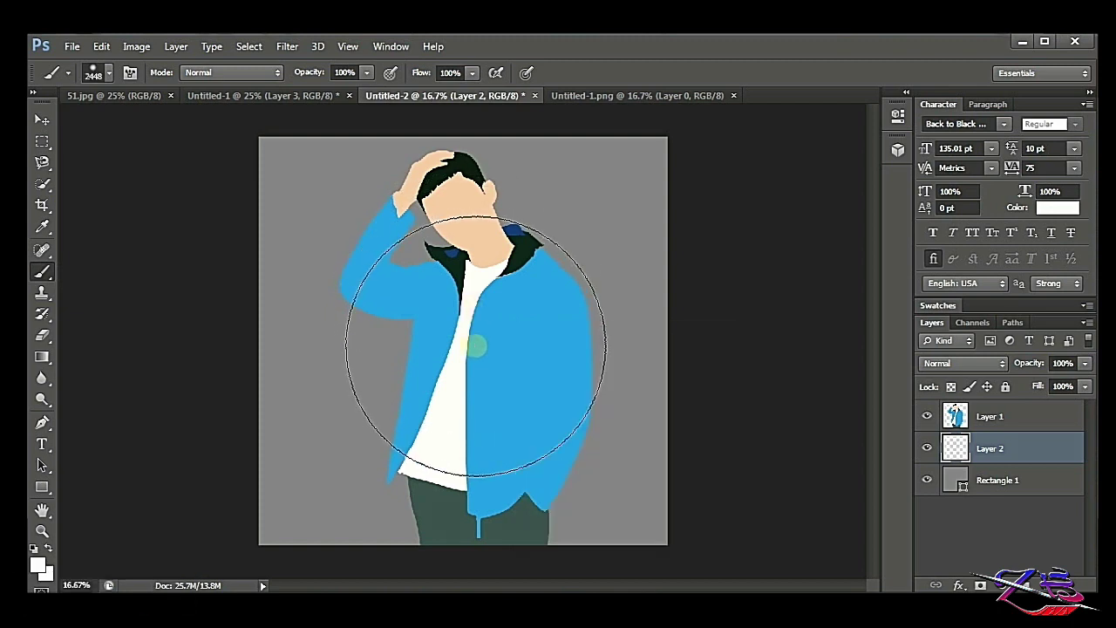
pyautogui.click(475, 346)
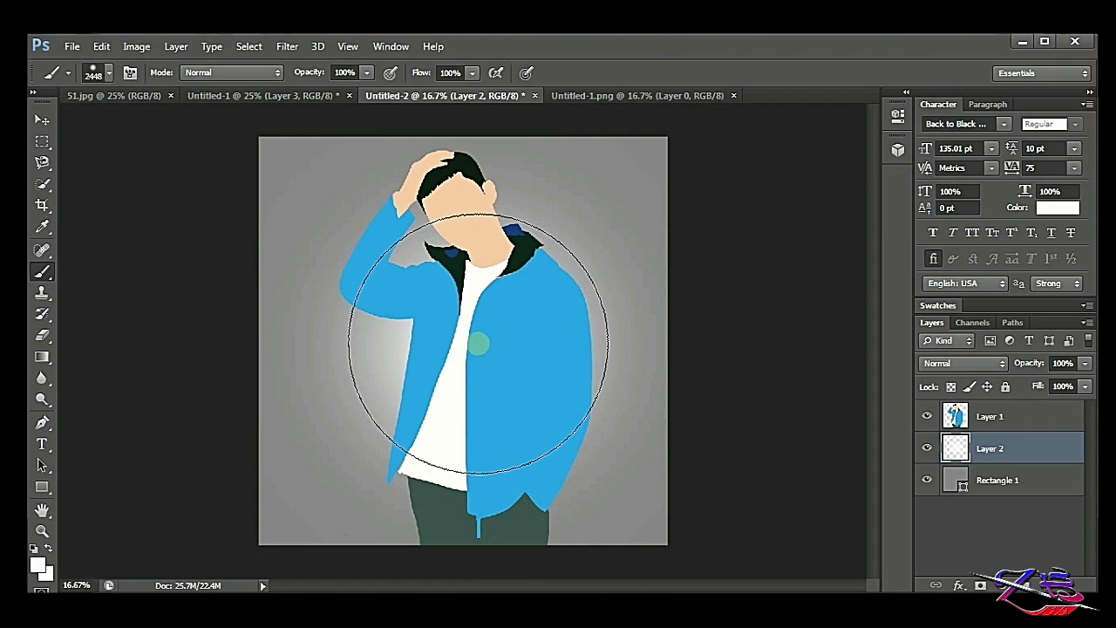
# - Switch to black and paint dark soft edges along the left, top and right of the canvas
pyautogui.click(37, 564)
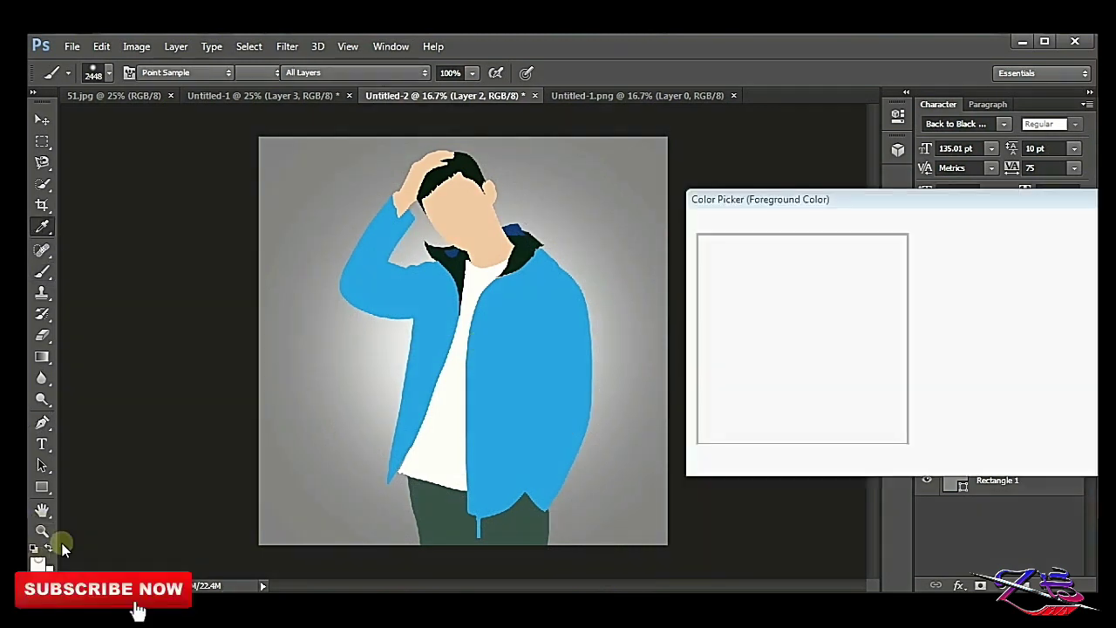
pyautogui.press('Return')
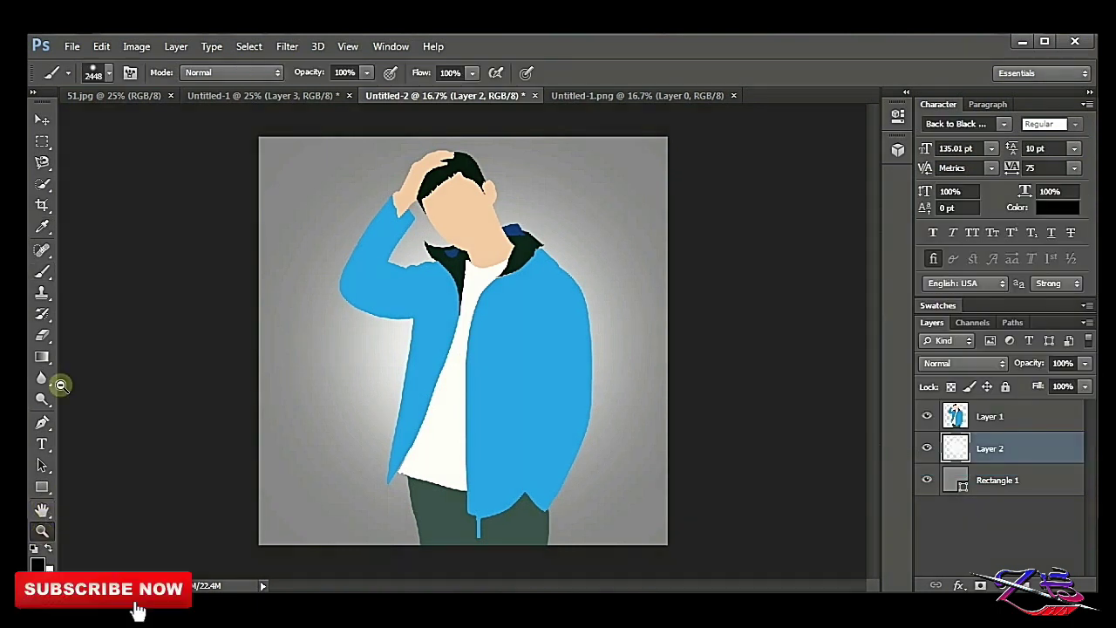
pyautogui.click(41, 510)
pyautogui.hotkey('ctrl', '-')
pyautogui.click(42, 271)
pyautogui.moveTo(226, 273)
pyautogui.mouseDown()
pyautogui.moveTo(236, 503)
pyautogui.moveTo(204, 236)
pyautogui.moveTo(563, 79)
pyautogui.moveTo(720, 496)
pyautogui.moveTo(354, 588)
pyautogui.mouseUp()
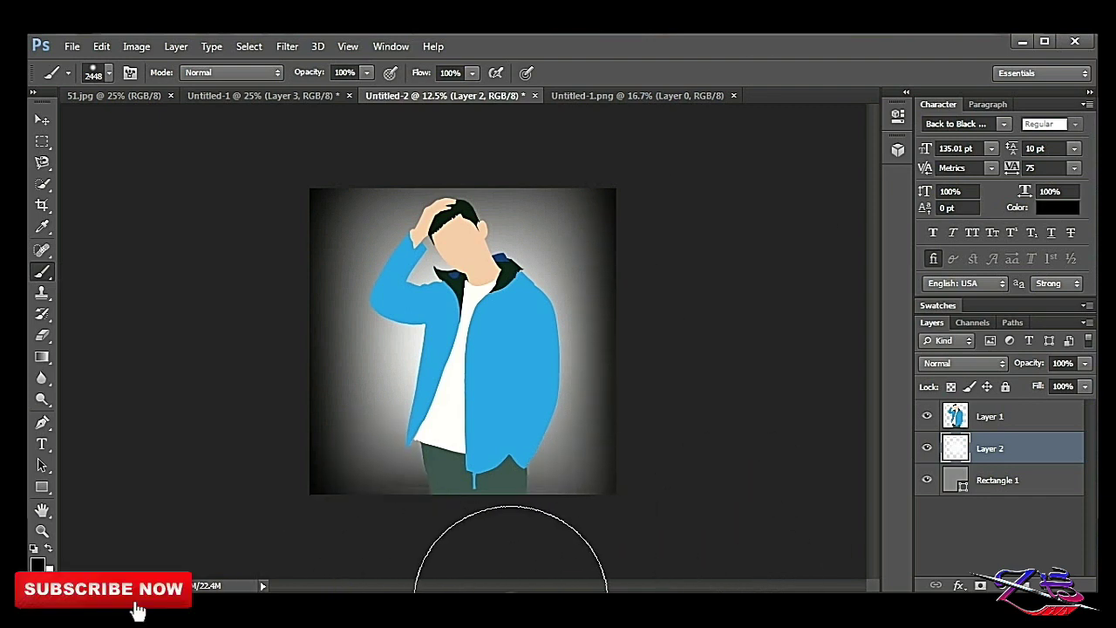
pyautogui.press('z')
pyautogui.click(500, 295)
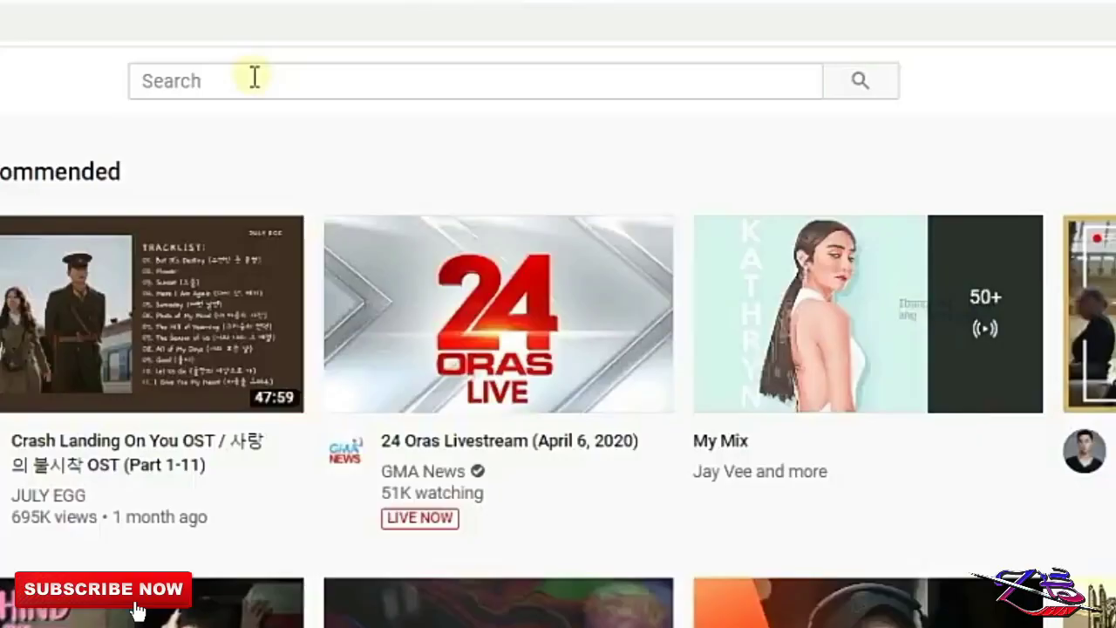
# - Search YouTube for 'zeti tutorial' and subscribe to the zeti channel
pyautogui.click(254, 79)
pyautogui.write('z')
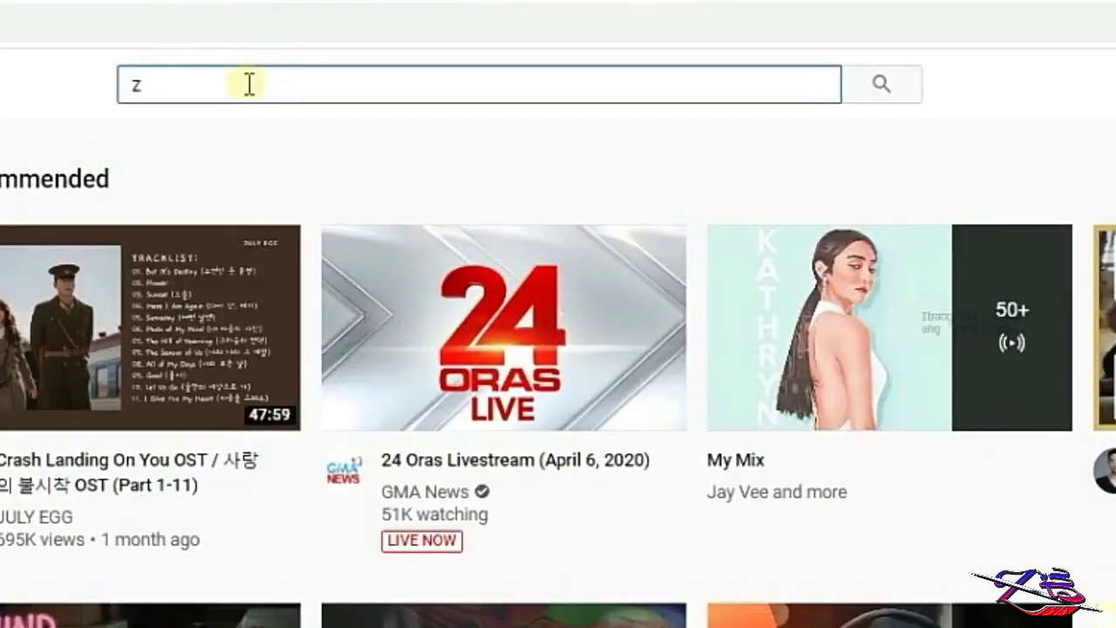
pyautogui.write('et')
pyautogui.click(208, 183)
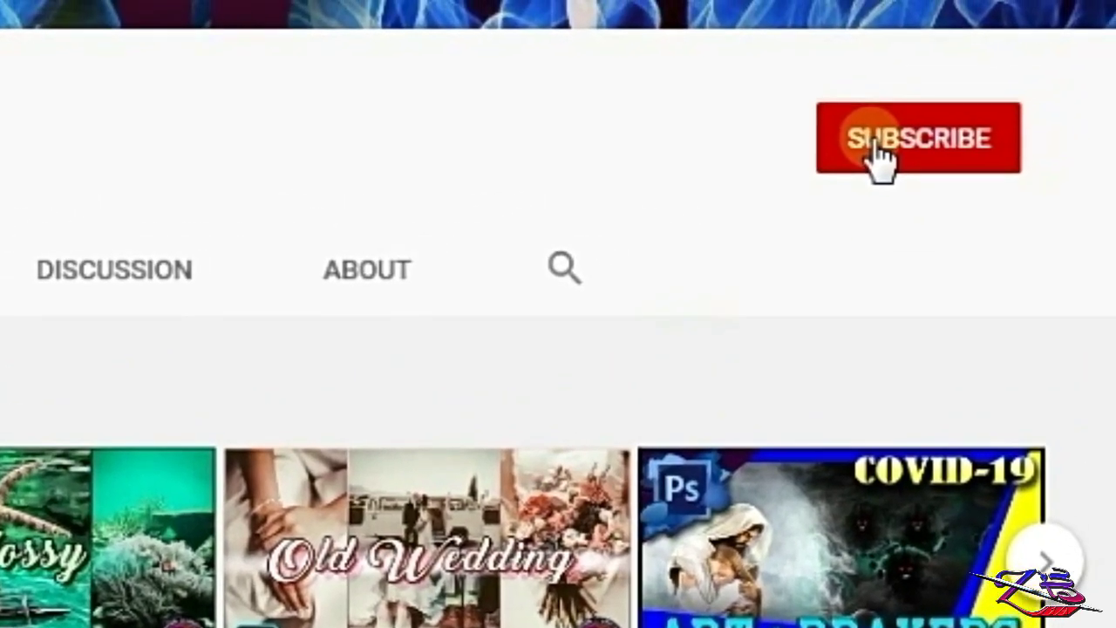
pyautogui.click(970, 300)
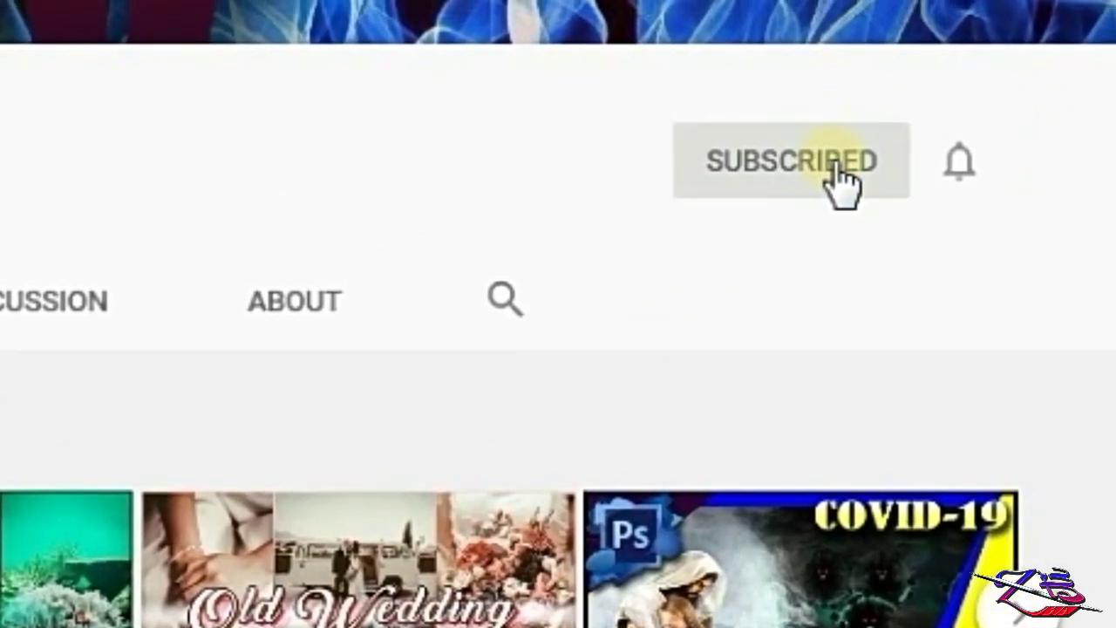